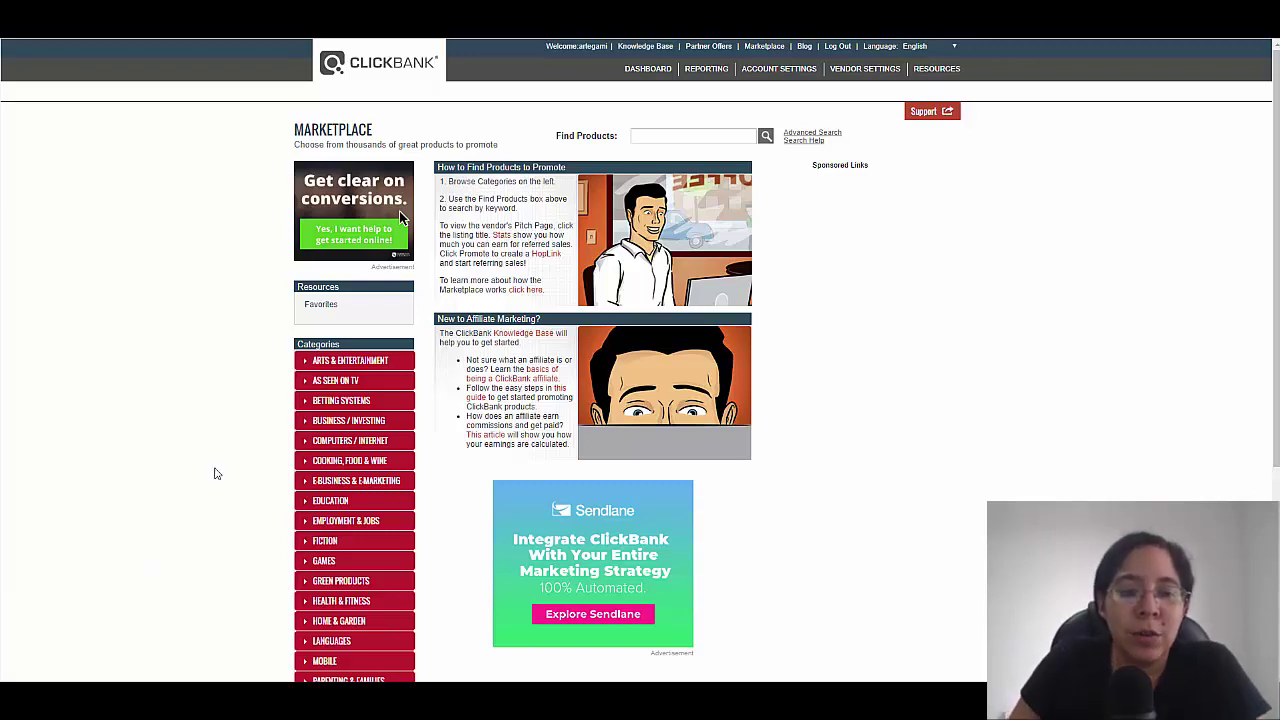
Open the product listings for the Health & Fitness category in the ClickBank marketplace.
scroll(234, 440, "down", 2)
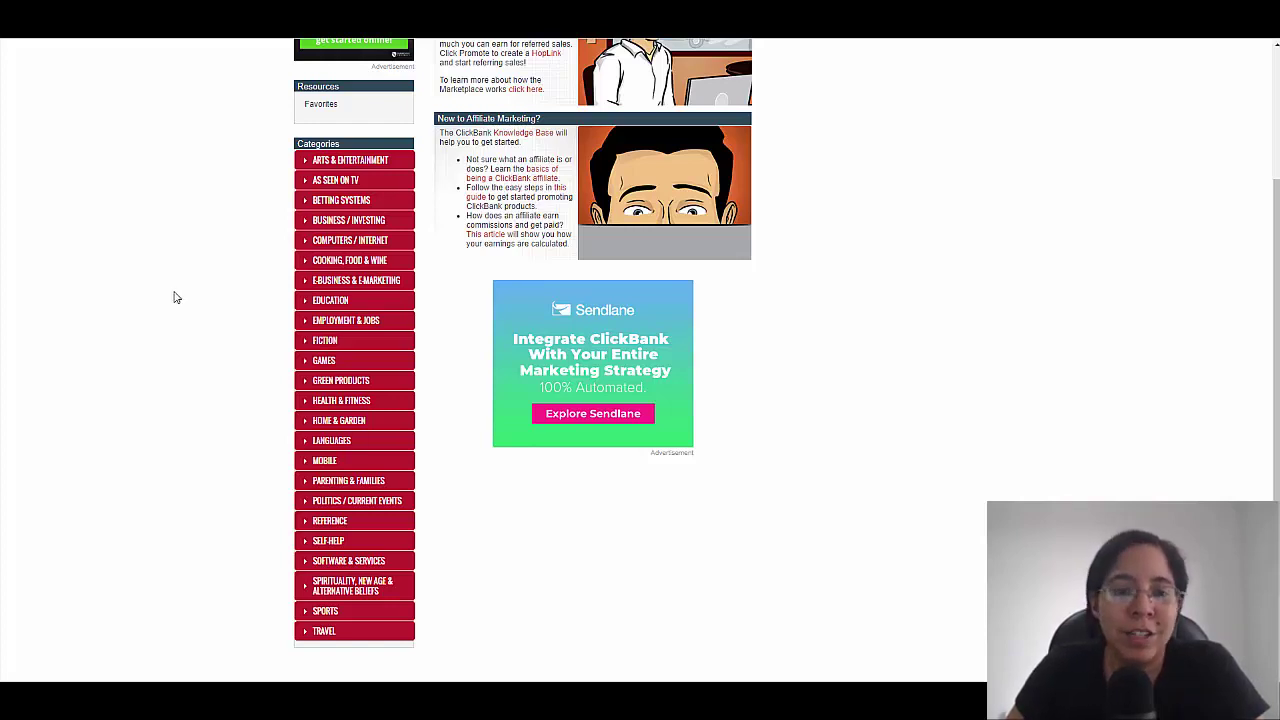
left_click(308, 402)
scroll(435, 468, "down", 1)
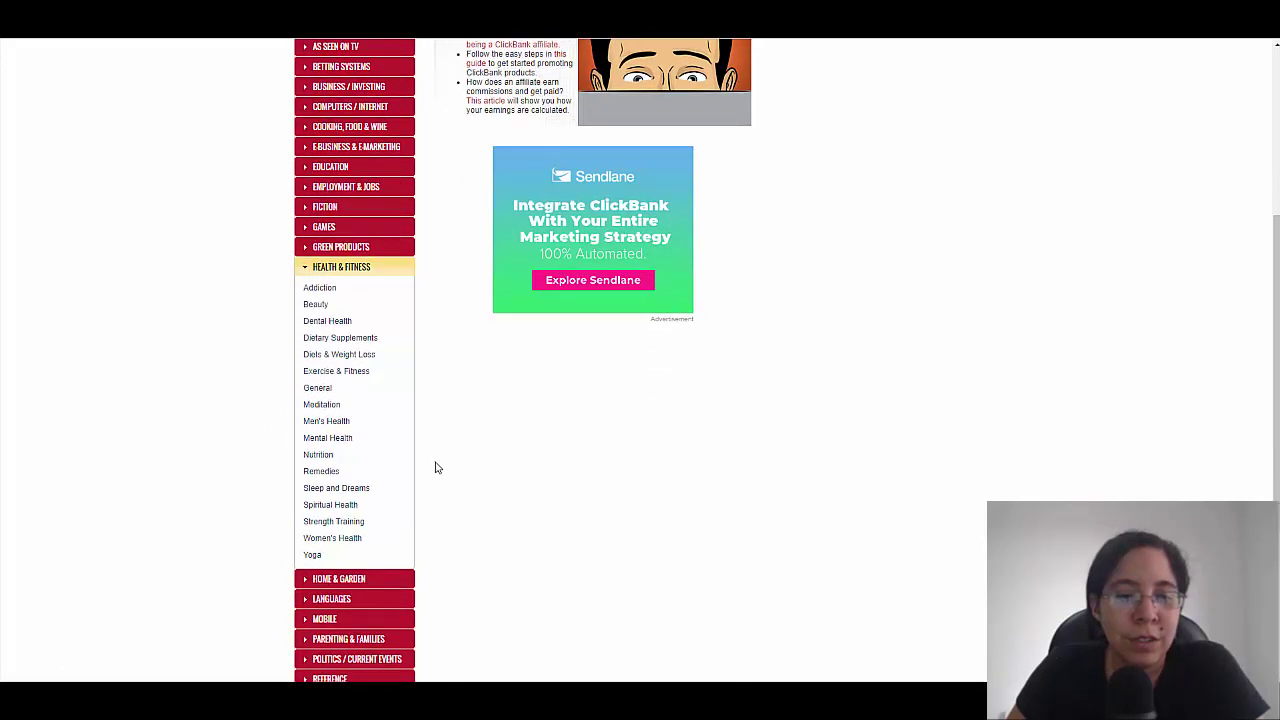
left_click(357, 271)
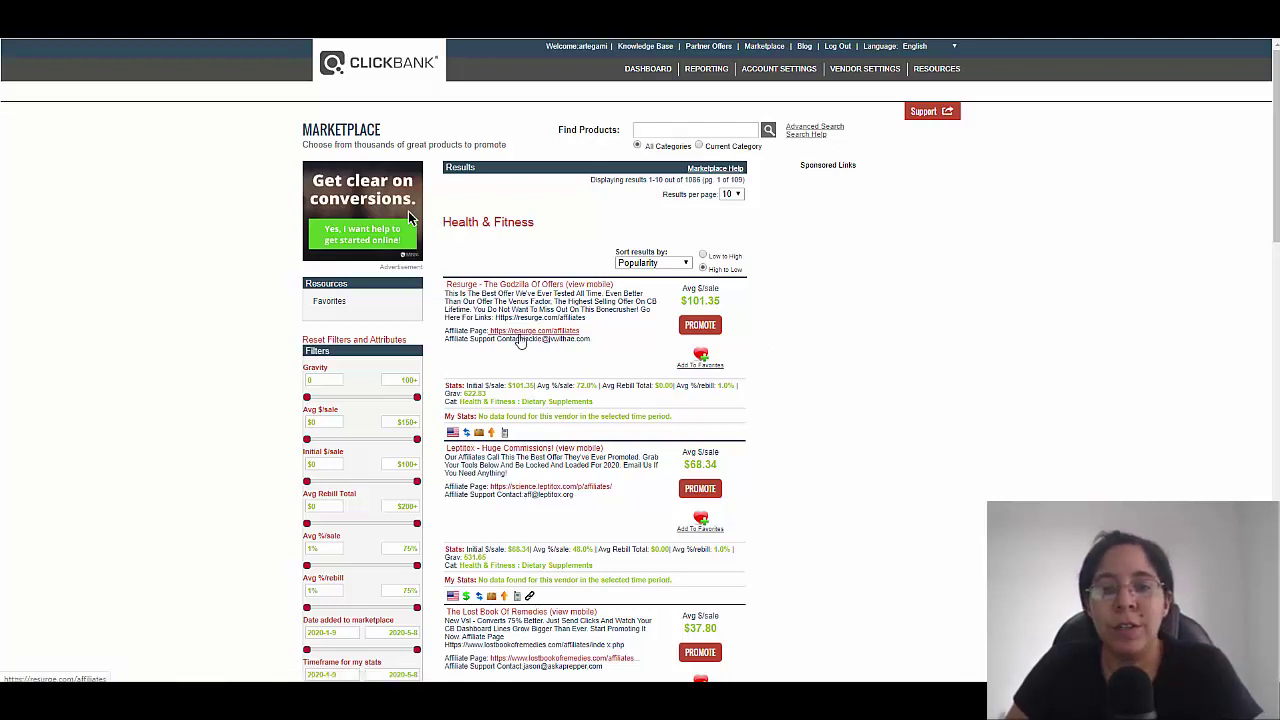
Sort the Health & Fitness product results by Gravity.
left_click(661, 266)
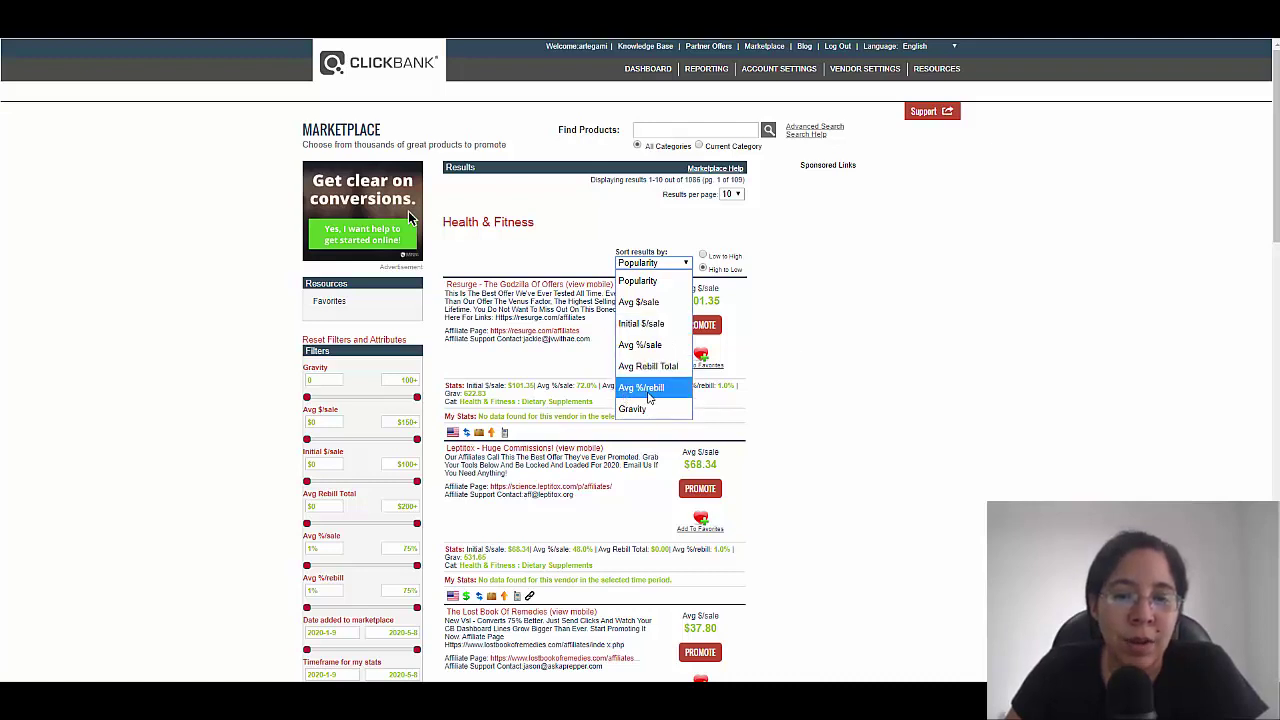
left_click(850, 362)
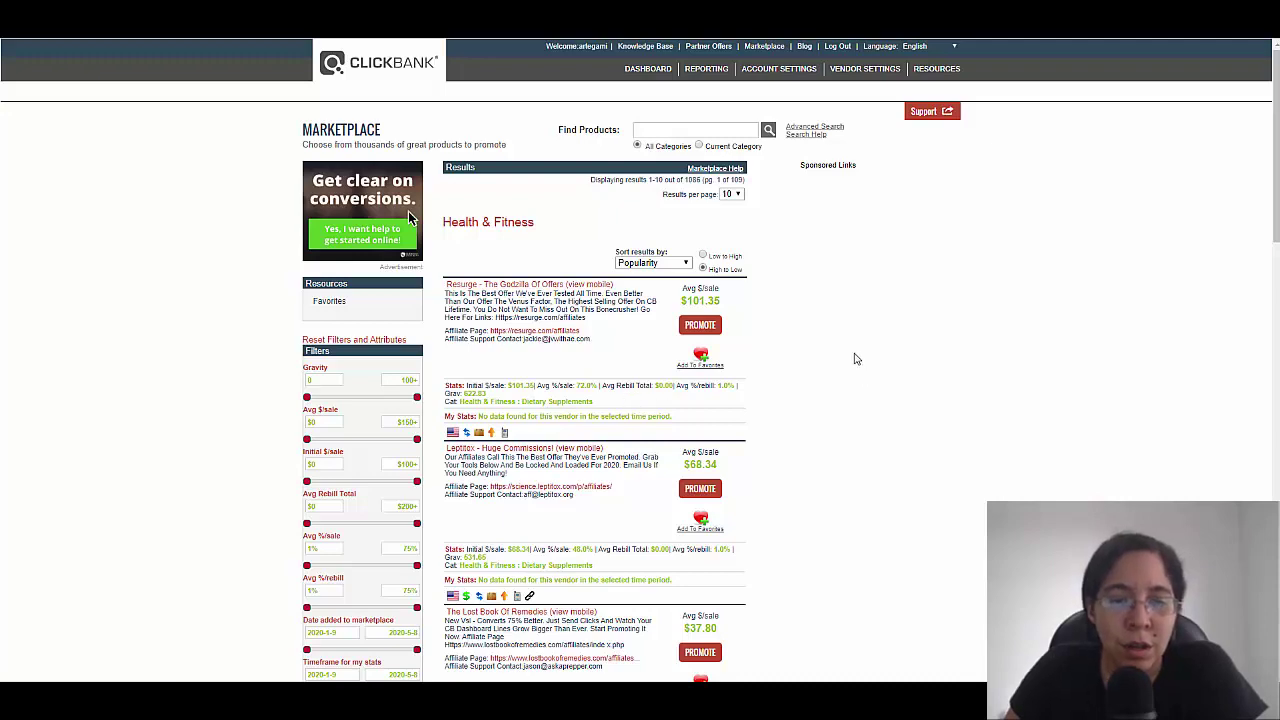
scroll(852, 357, "down", 3)
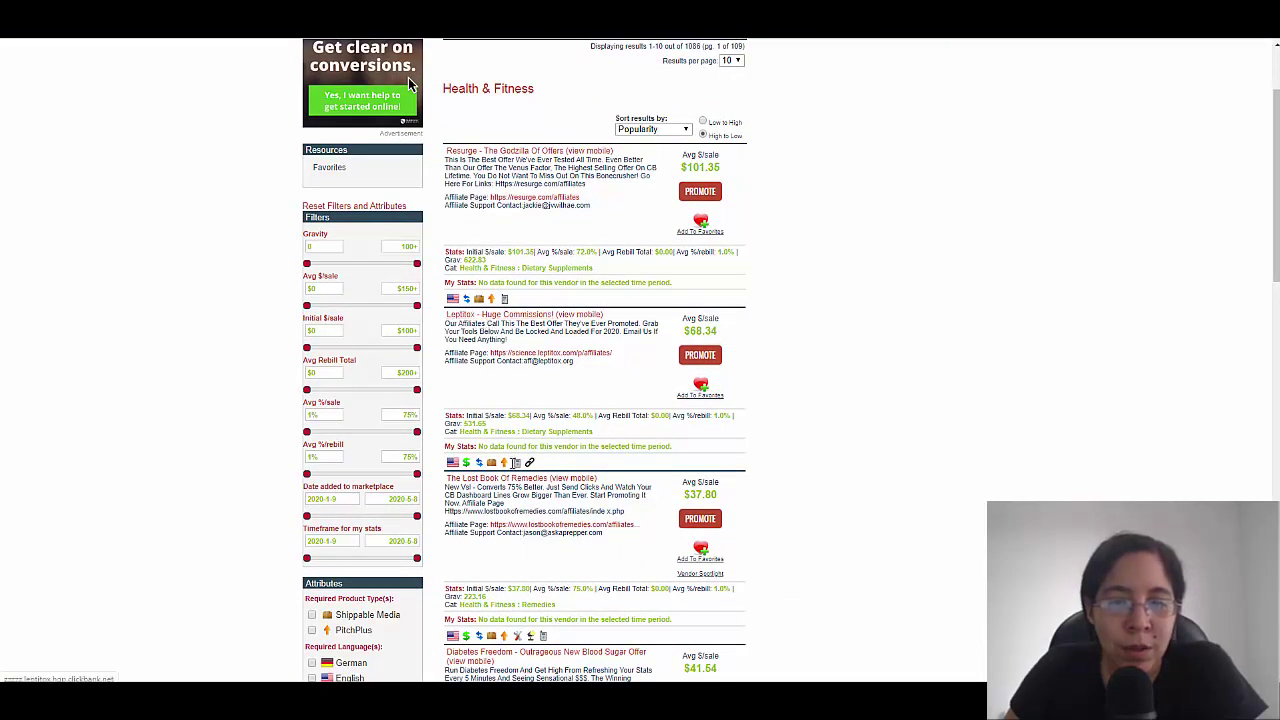
scroll(957, 391, "up", 3)
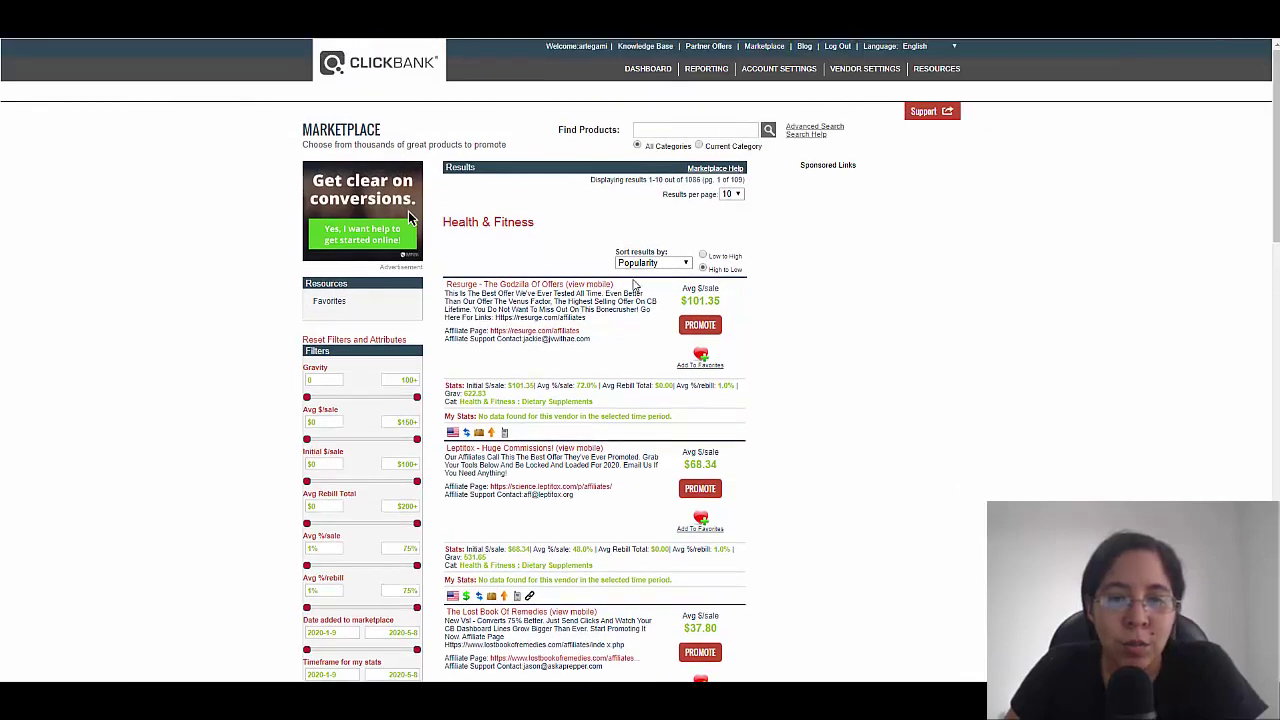
left_click(650, 263)
left_click(645, 406)
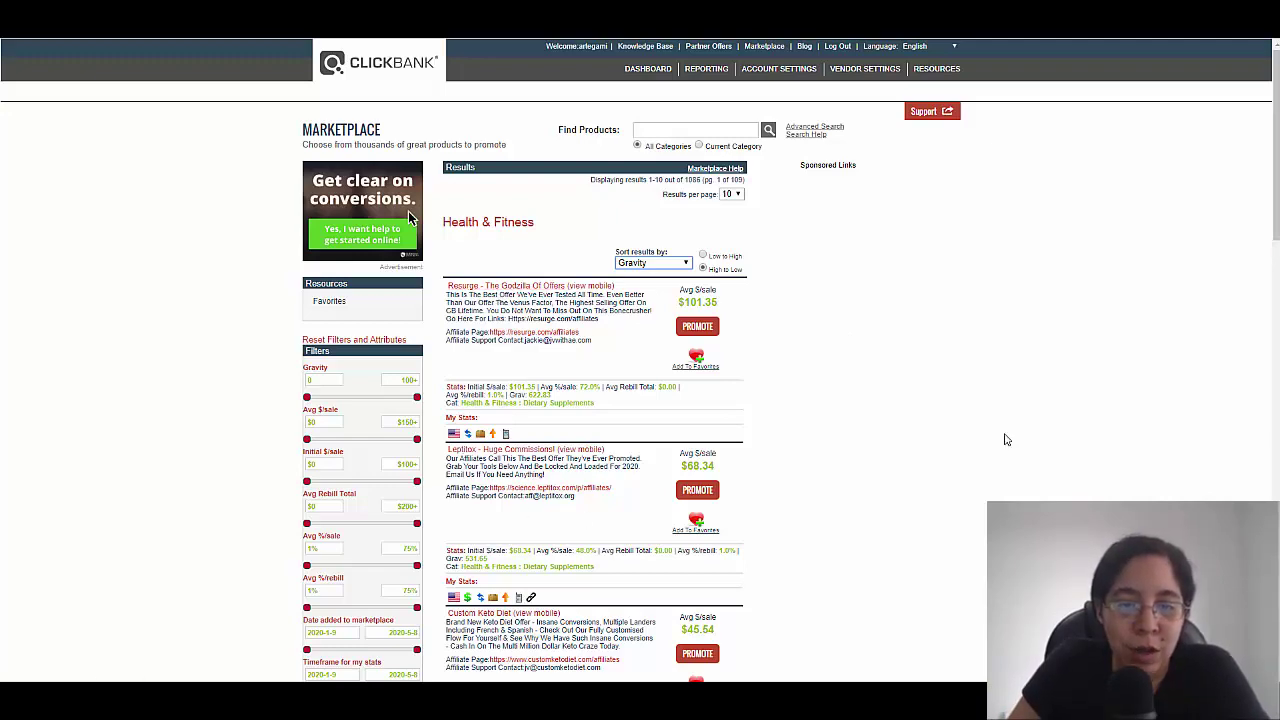
Review the gravity-sorted Health & Fitness offers and their affiliate page, contact and commission details.
scroll(1006, 440, "down", 1)
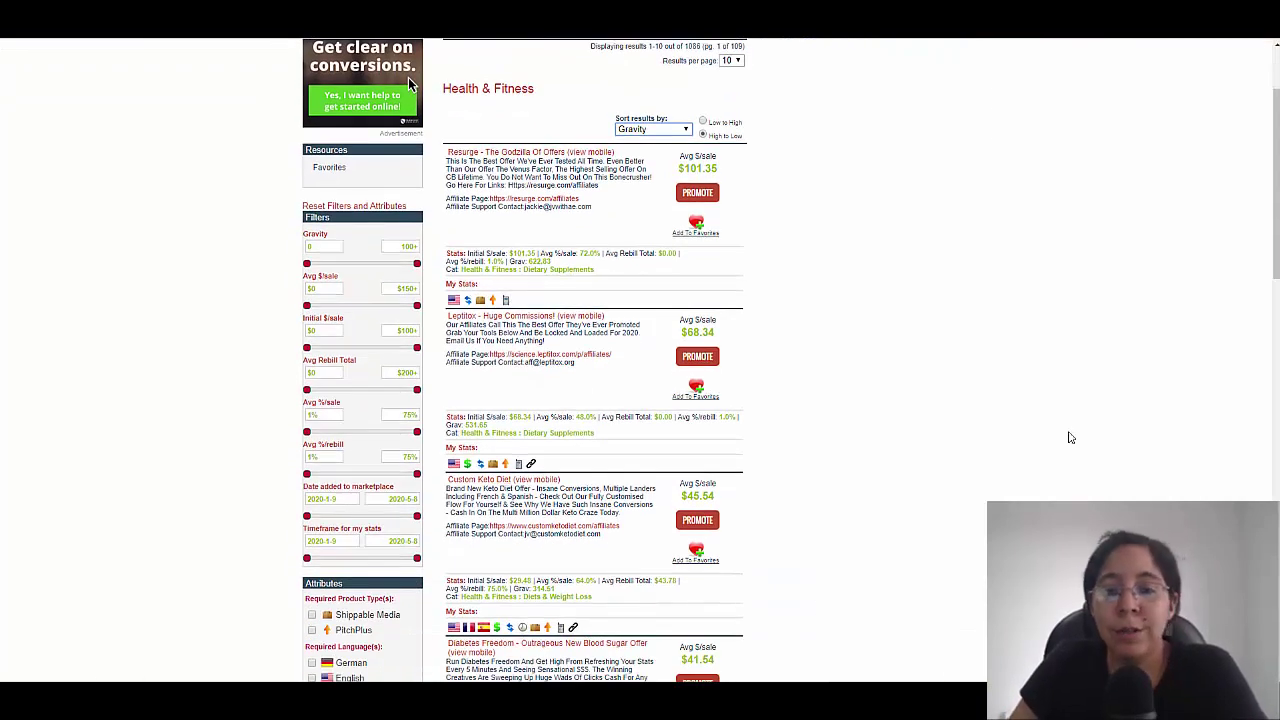
scroll(1070, 437, "up", 1)
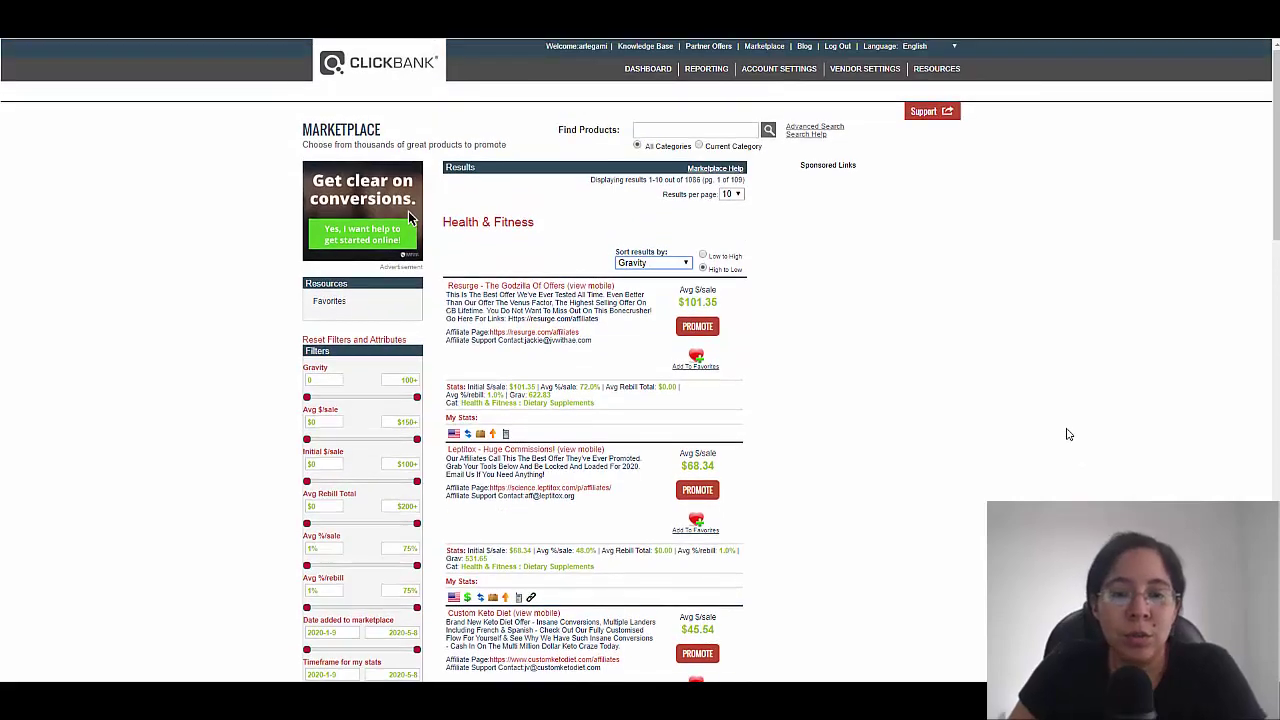
left_click_drag(441, 339, 596, 338)
left_click(597, 335)
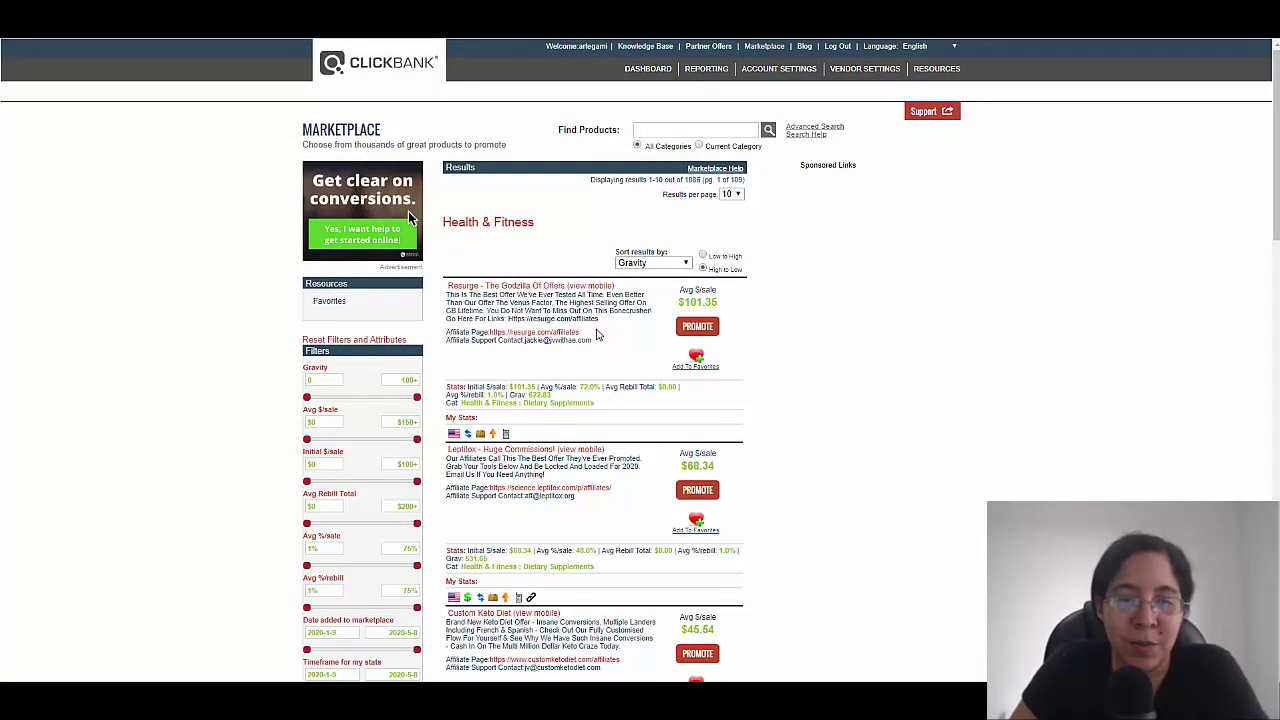
scroll(597, 335, "down", 1)
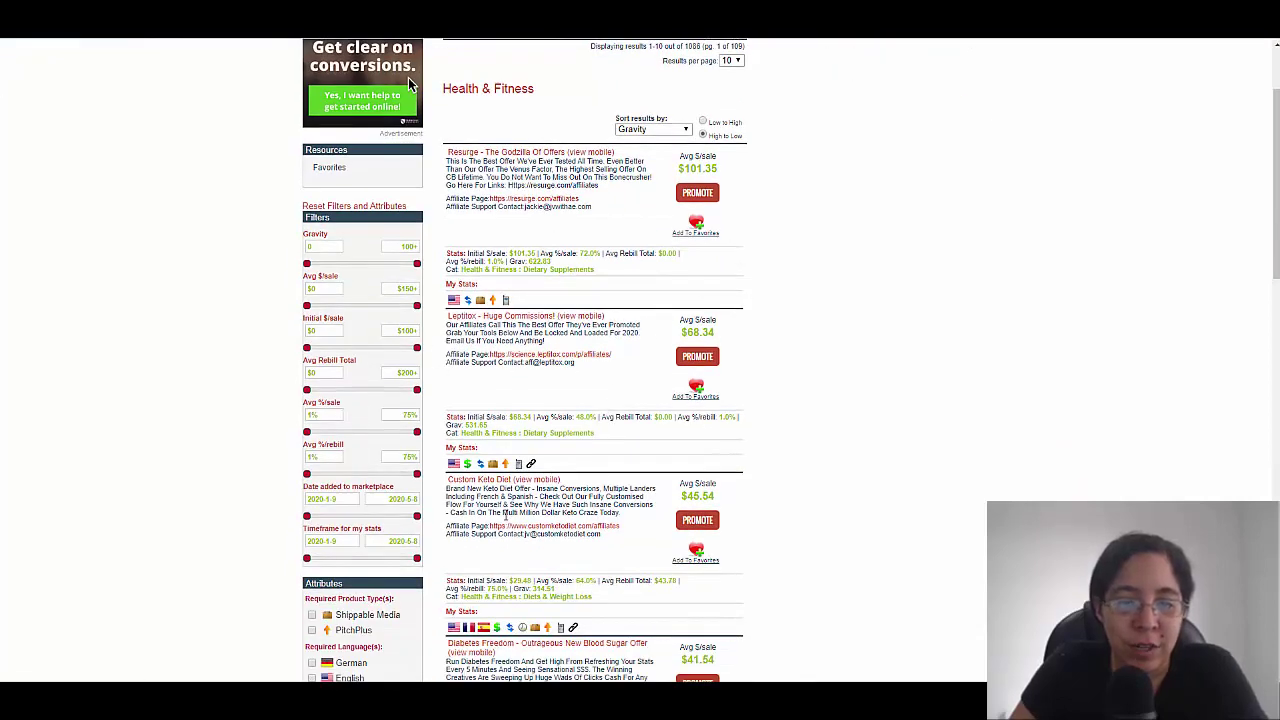
scroll(537, 470, "down", 3)
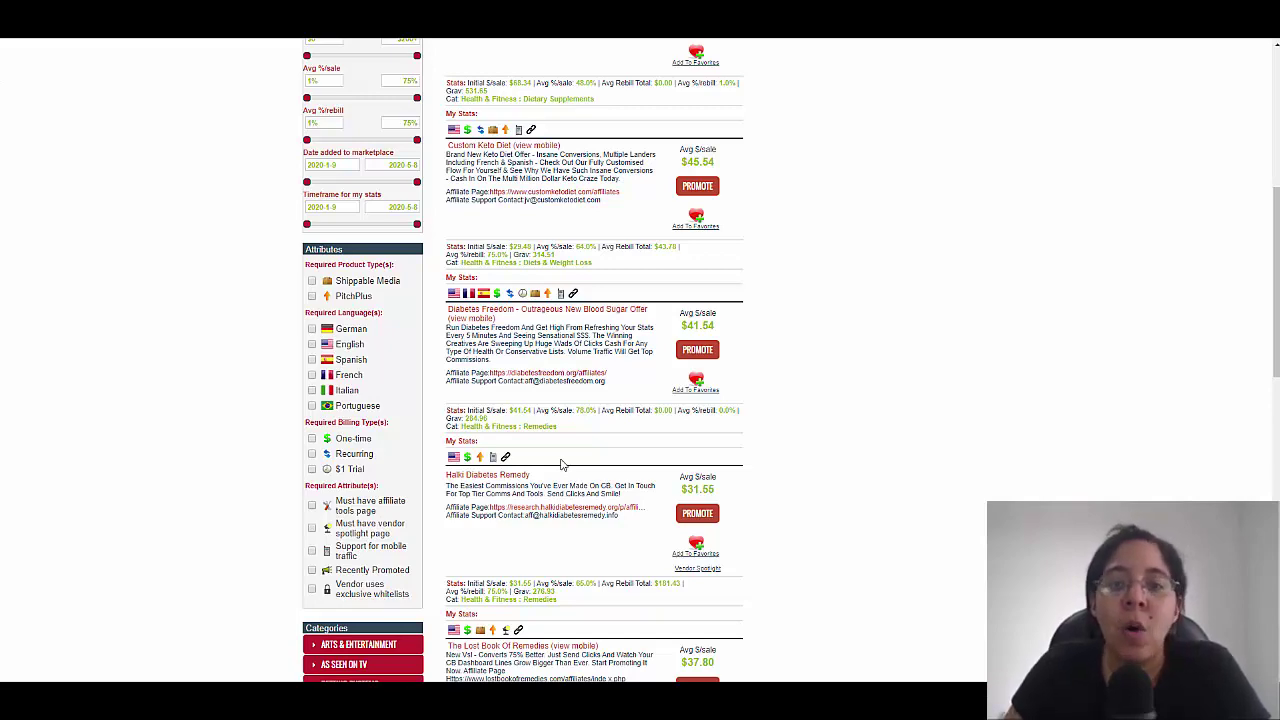
scroll(562, 463, "up", 3)
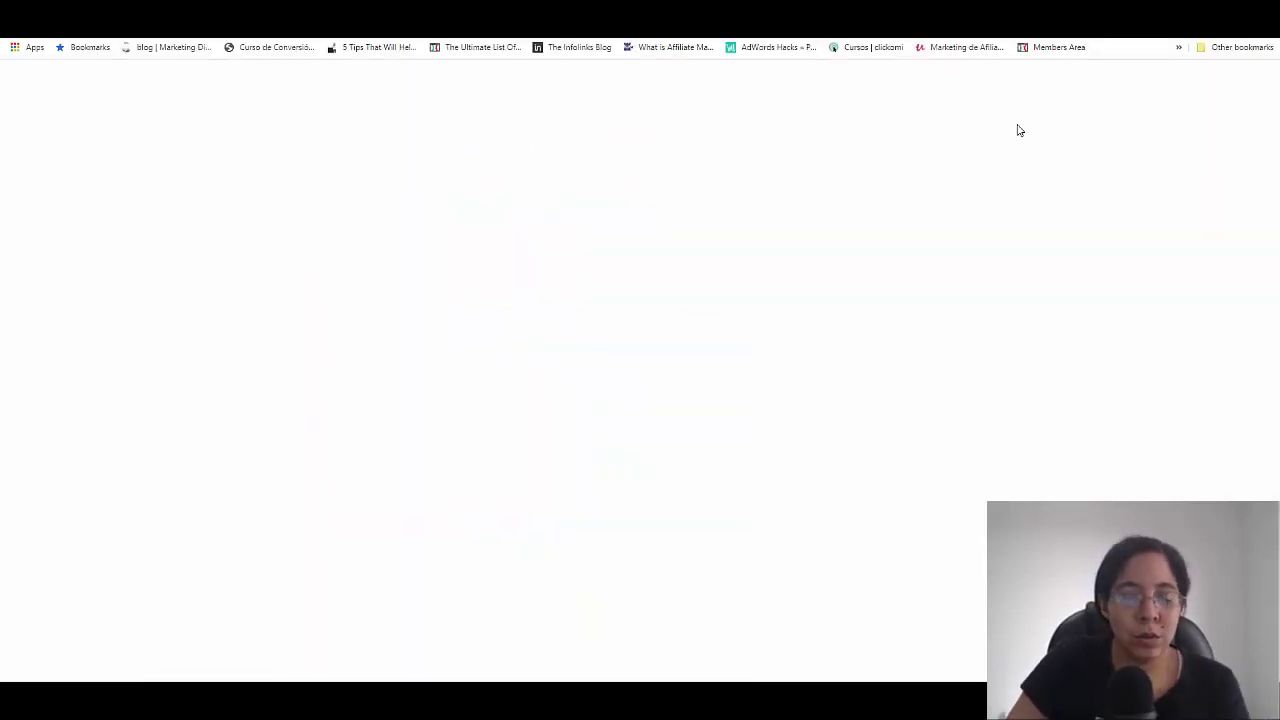
Search Google for "weight loss" + blogs in a new browser tab.
type("goog.eocm")
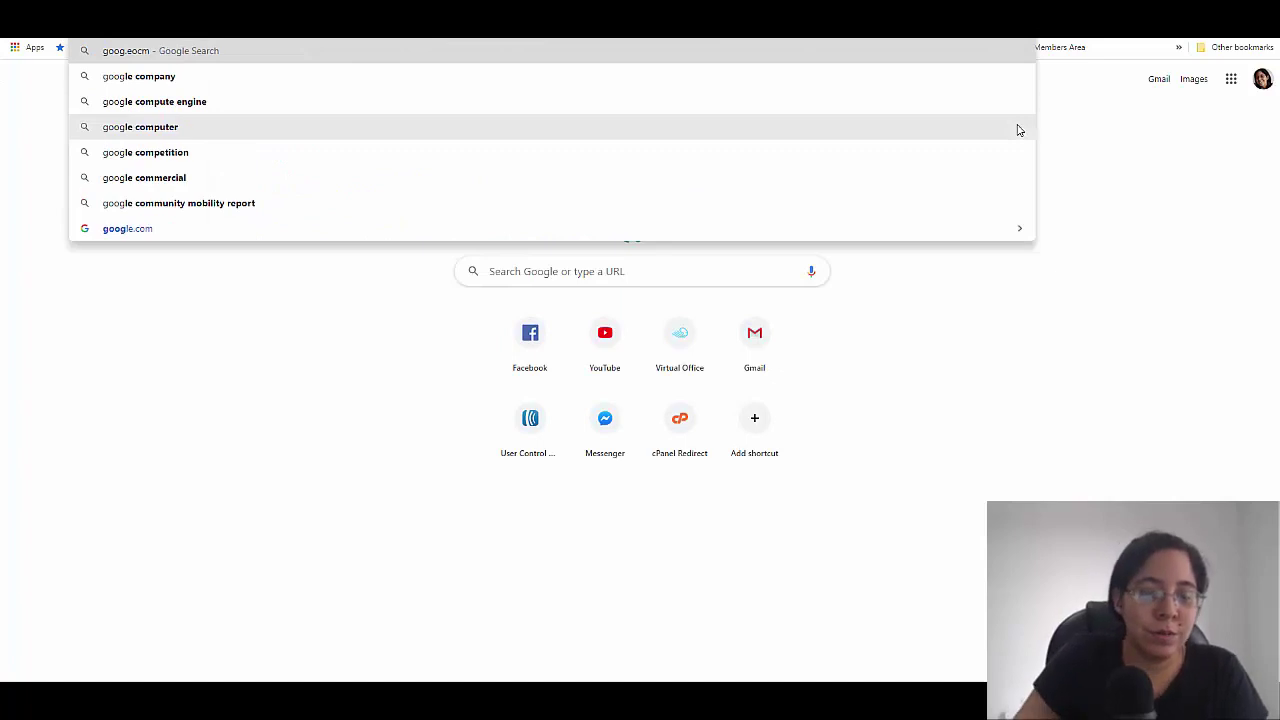
key("Escape")
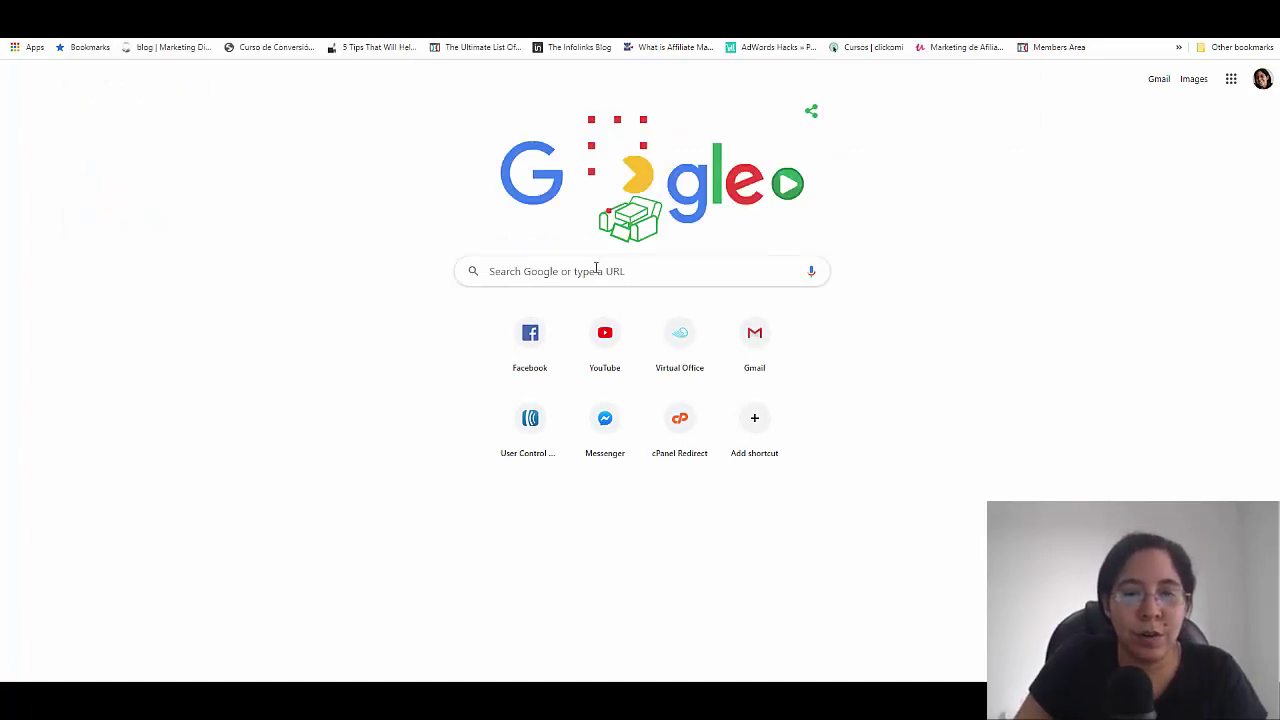
left_click(598, 270)
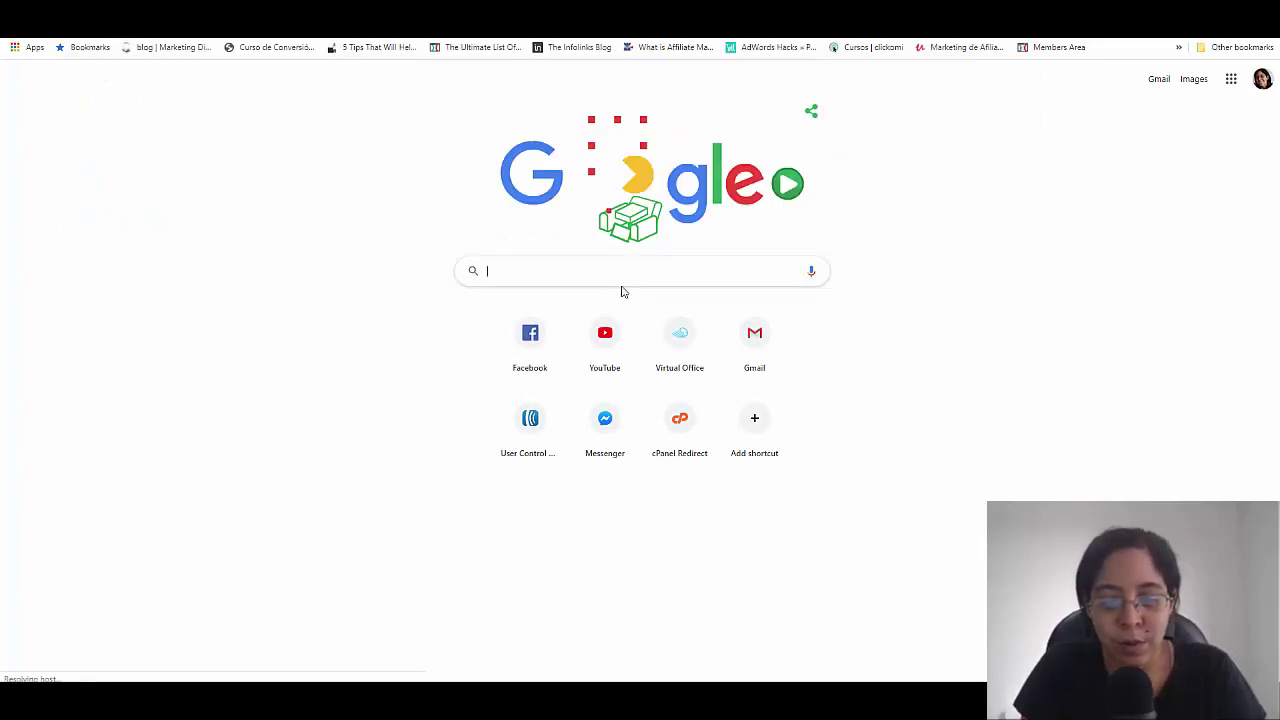
type("\"")
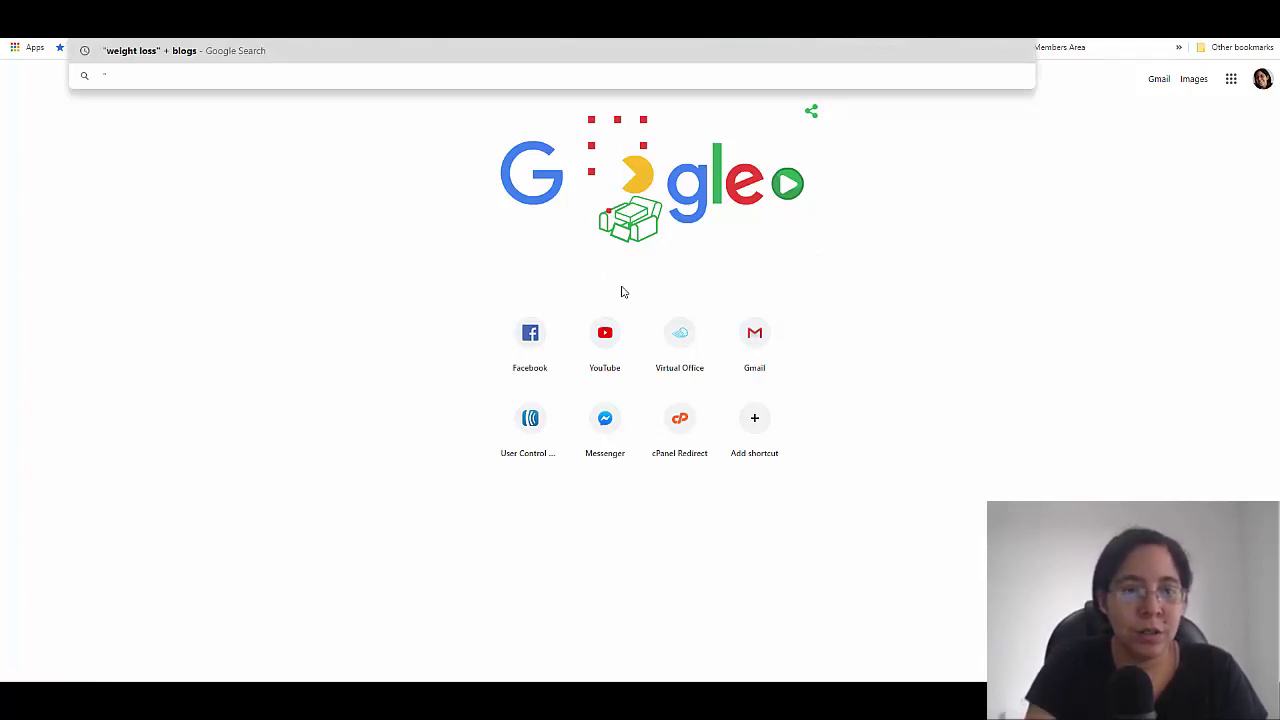
left_click(586, 271)
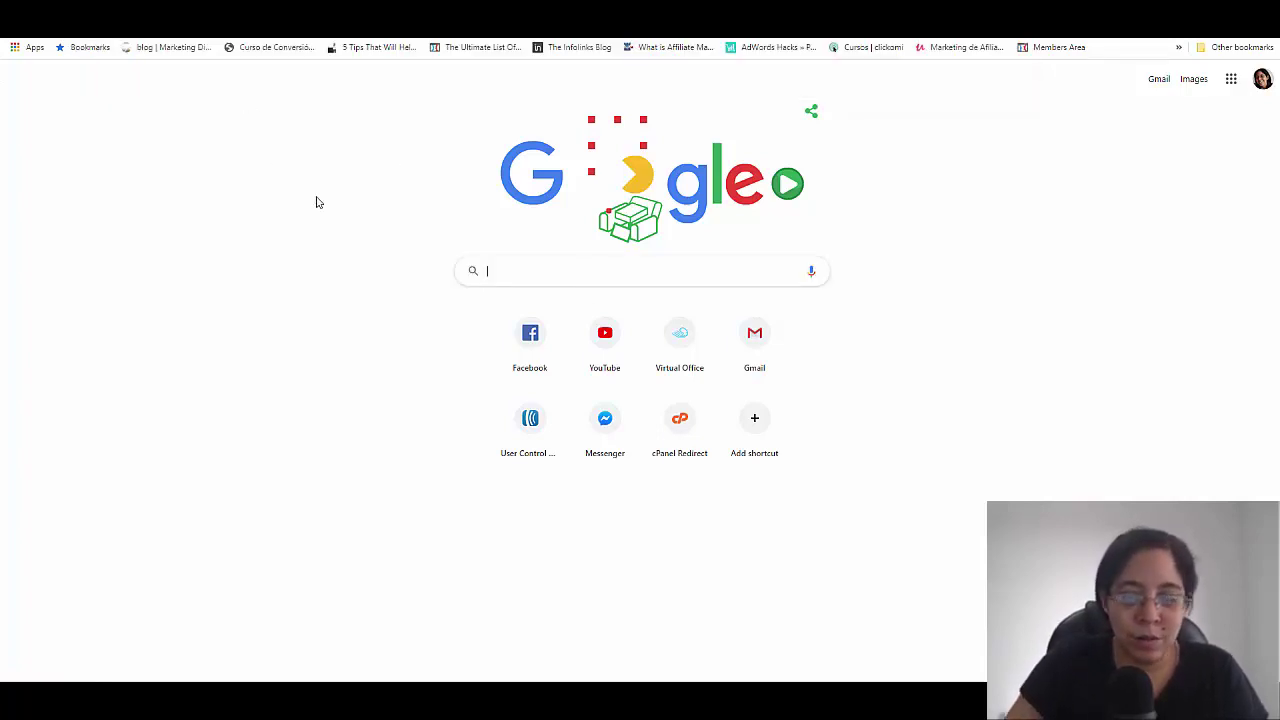
type("\"")
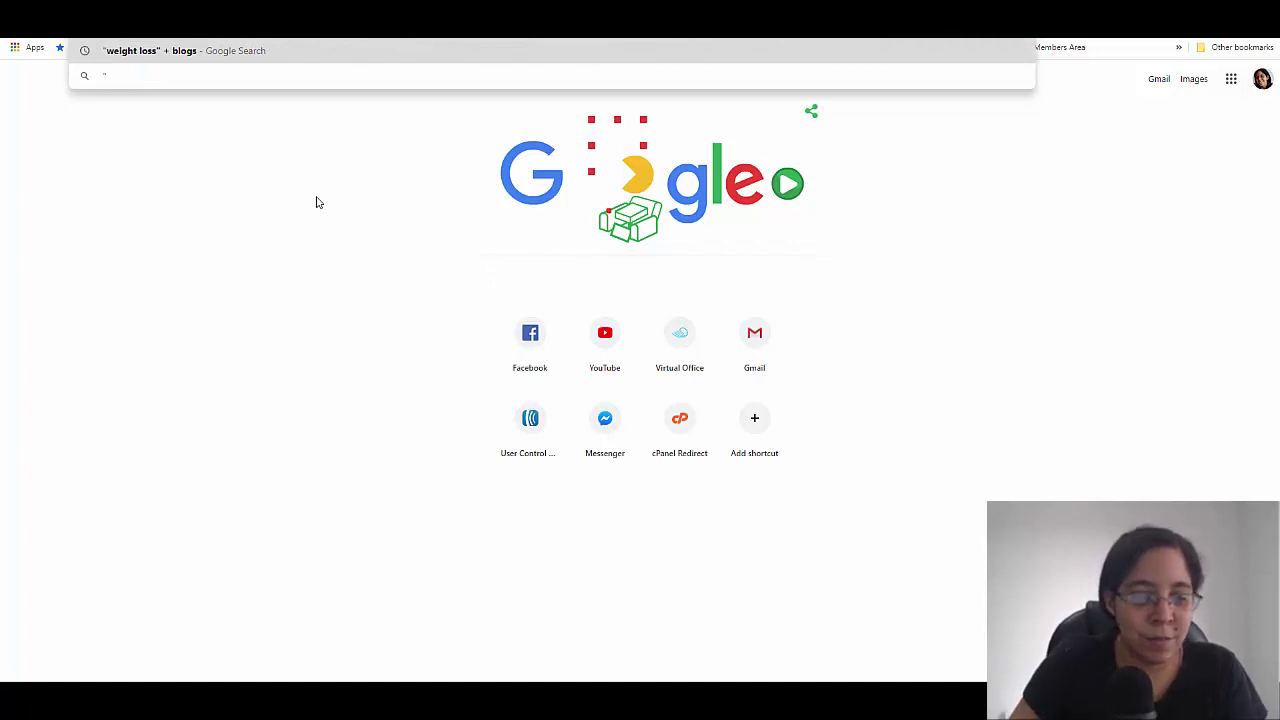
key("Down")
key("Return")
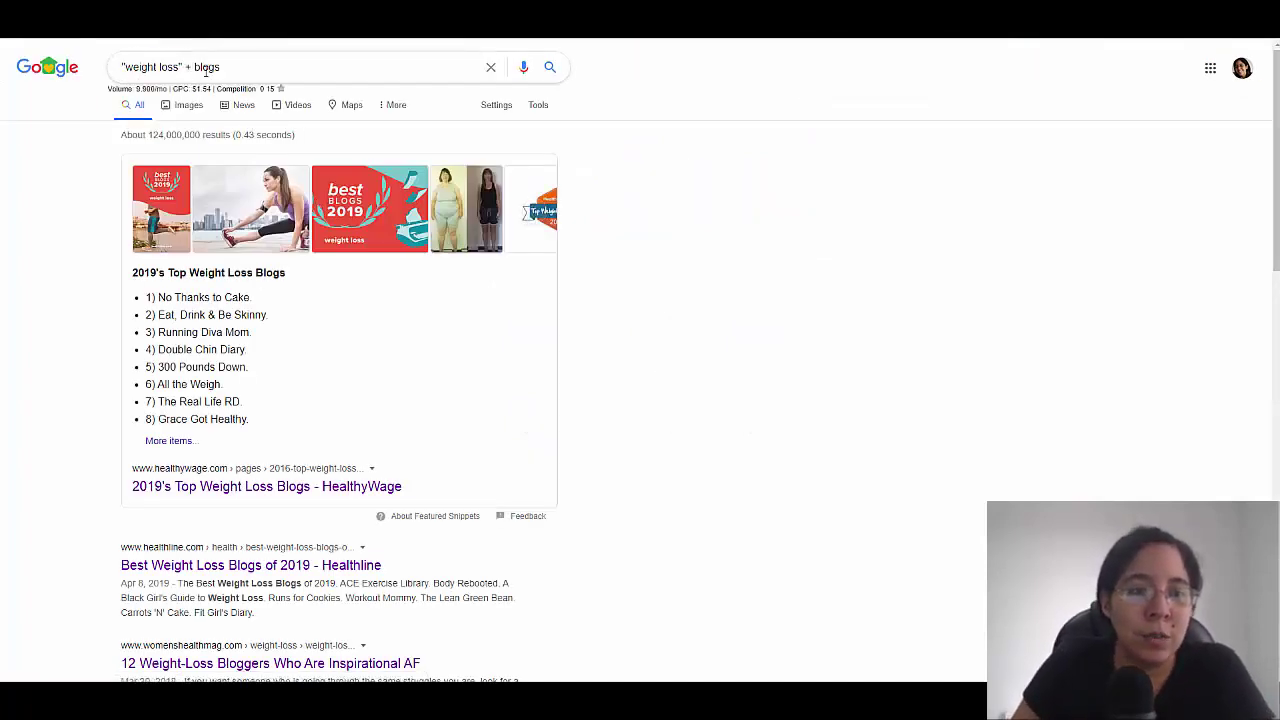
left_click_drag(249, 66, 88, 72)
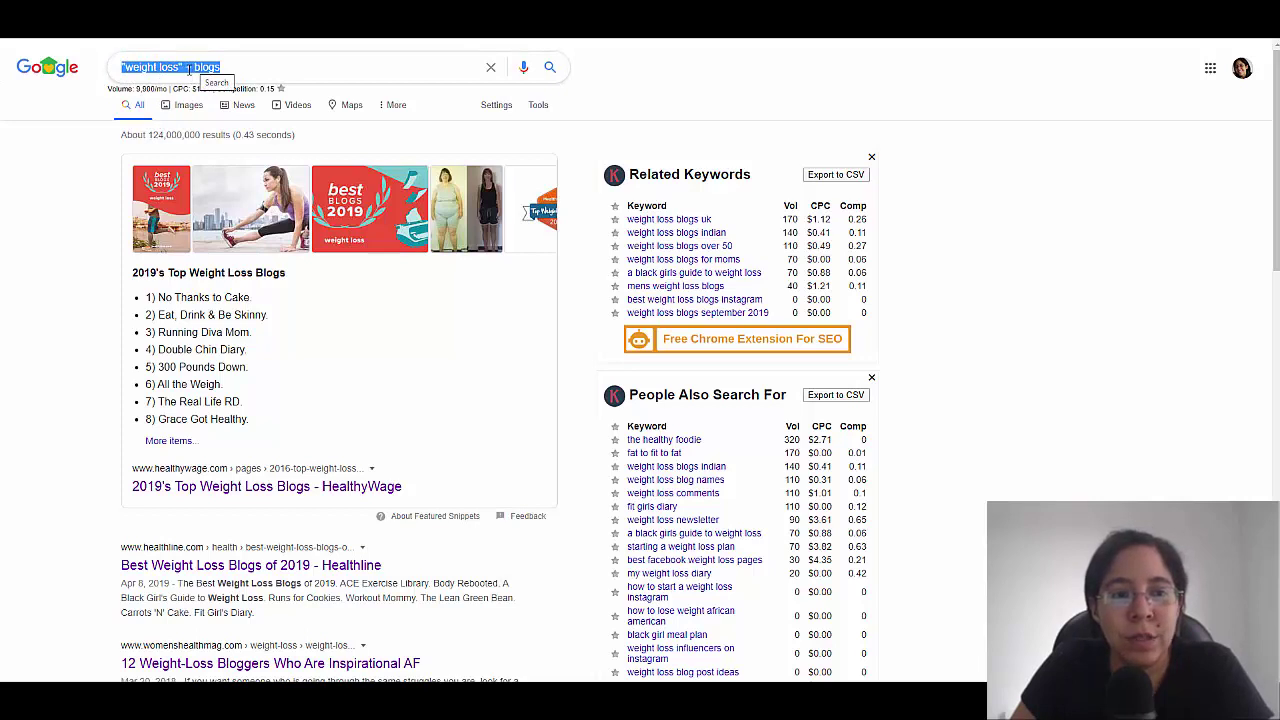
left_click(1078, 209)
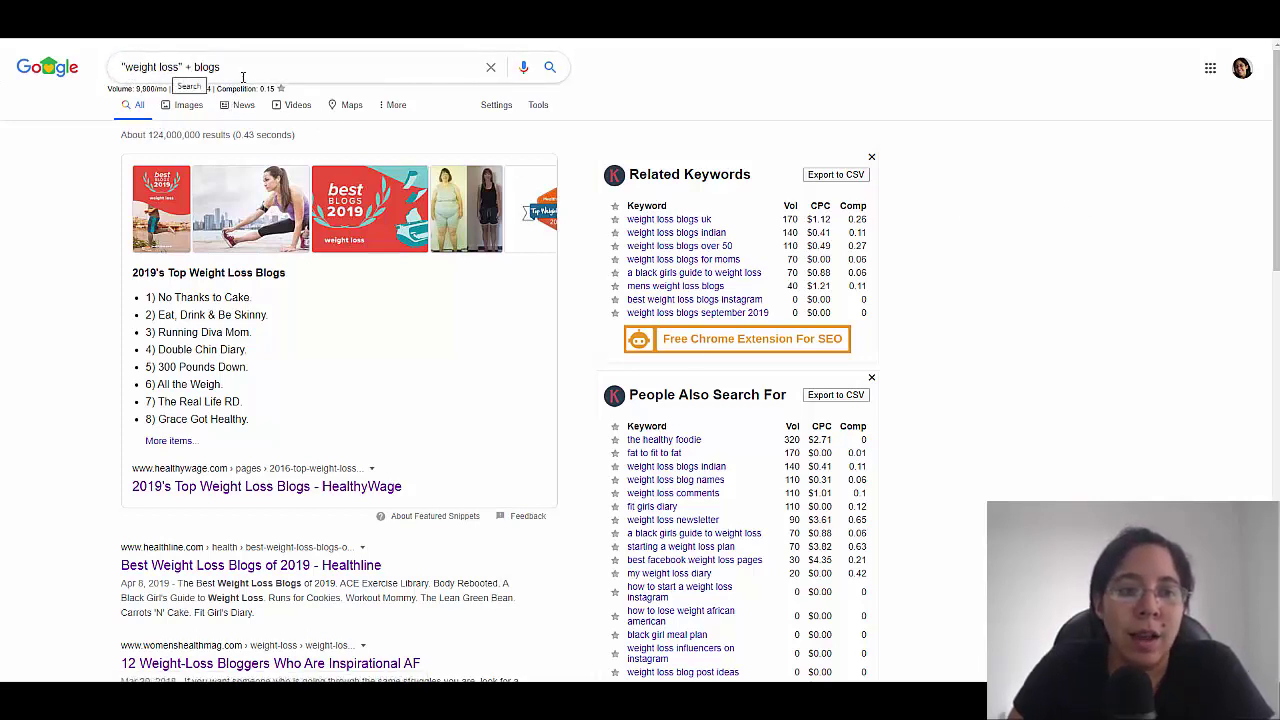
left_click_drag(221, 67, 196, 67)
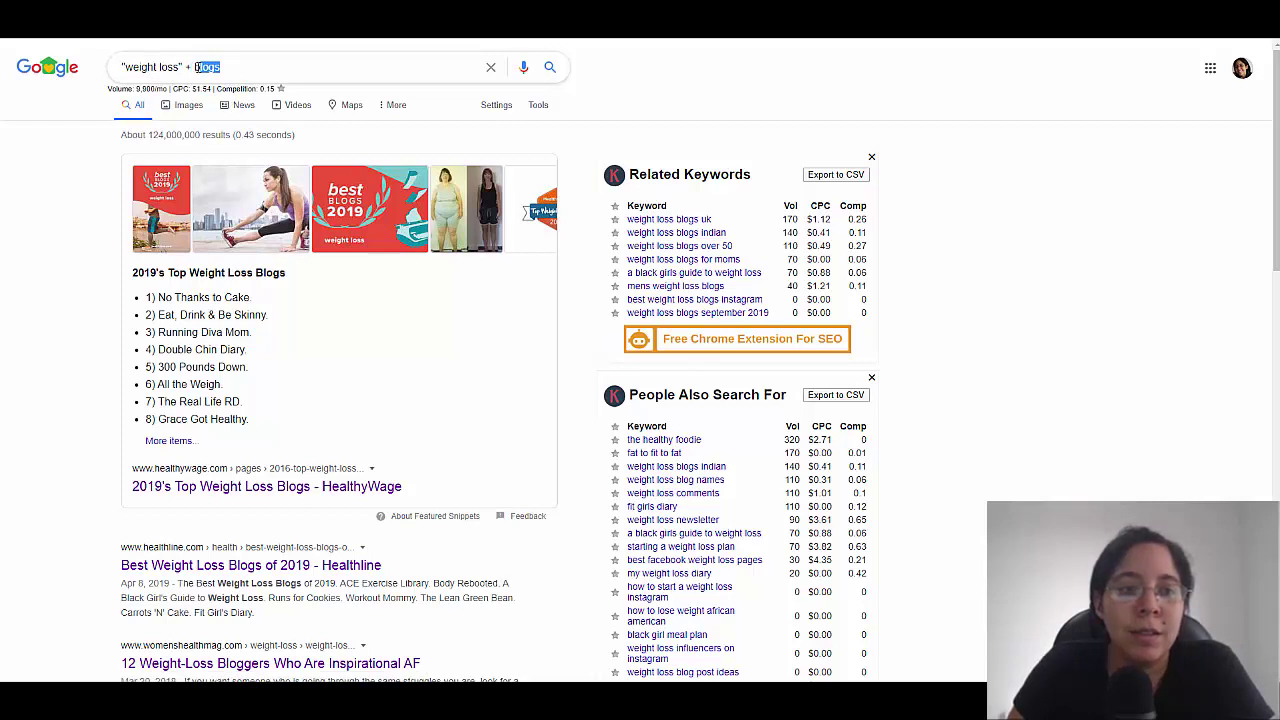
left_click(66, 276)
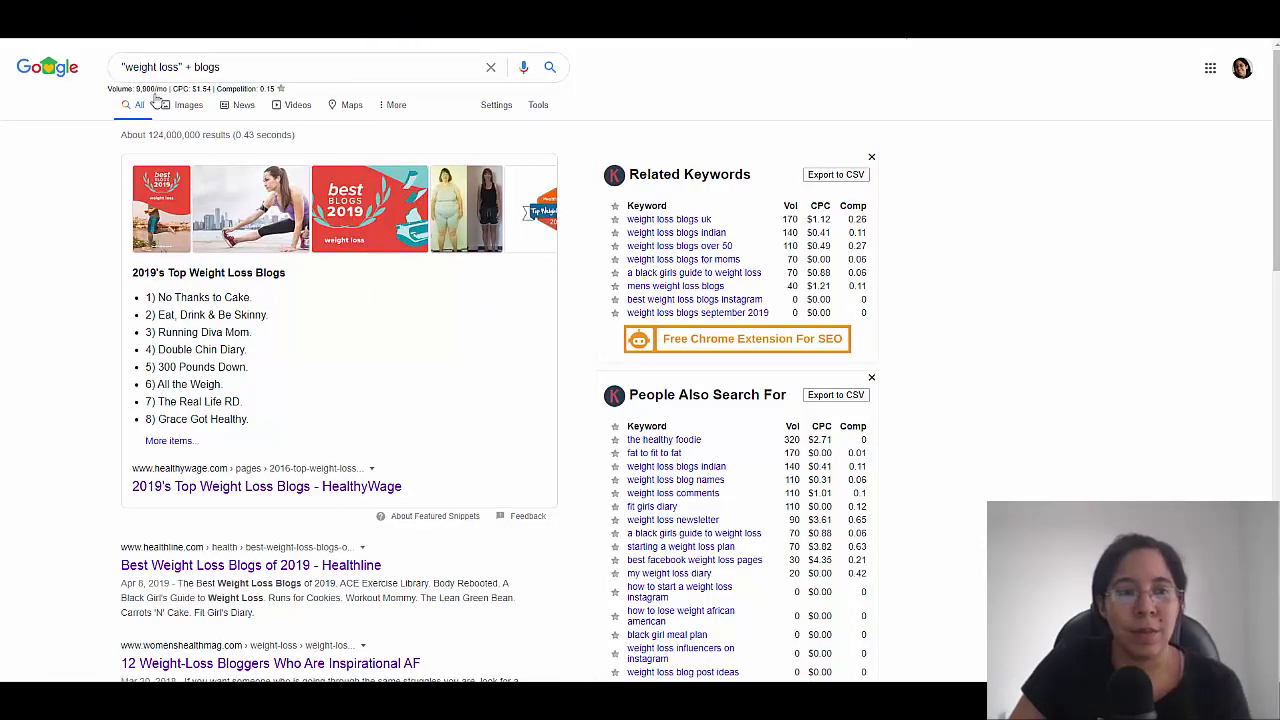
Replace the quoted phrase in the Google query with "keto diet", keeping + blogs, and run the search.
left_click_drag(123, 67, 180, 67)
type("ketos")
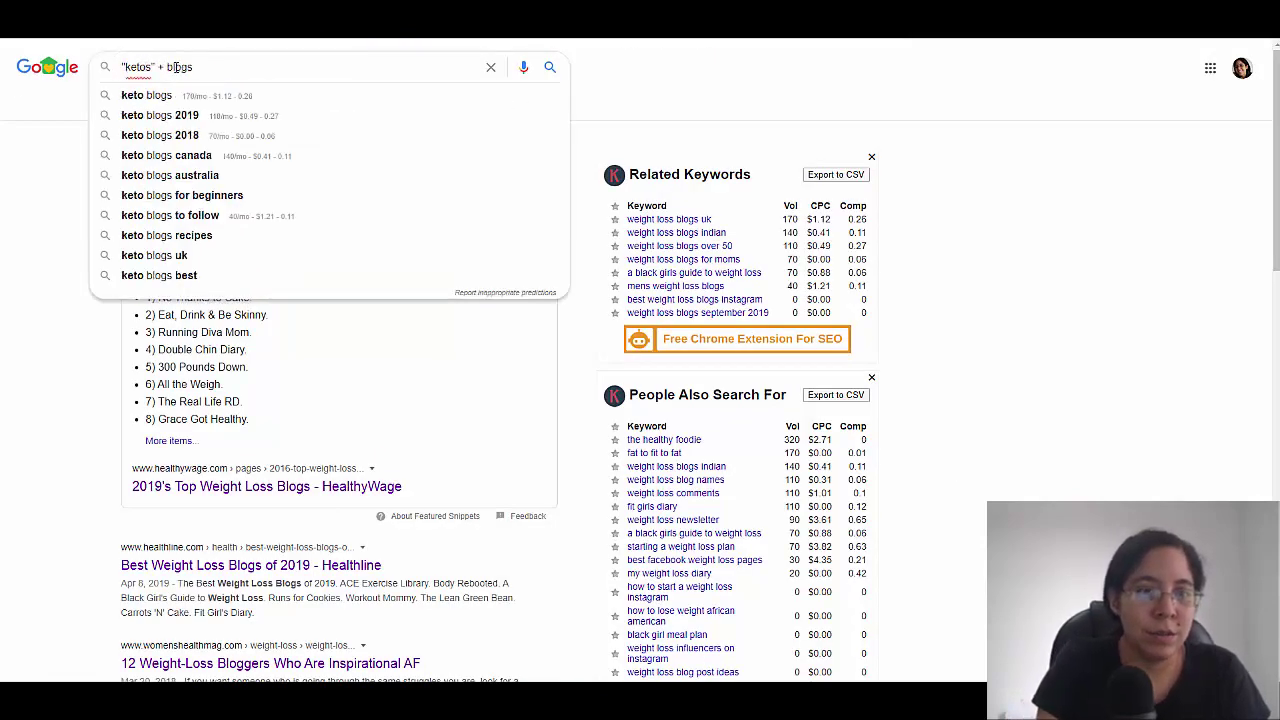
key("BackSpace")
type("diet")
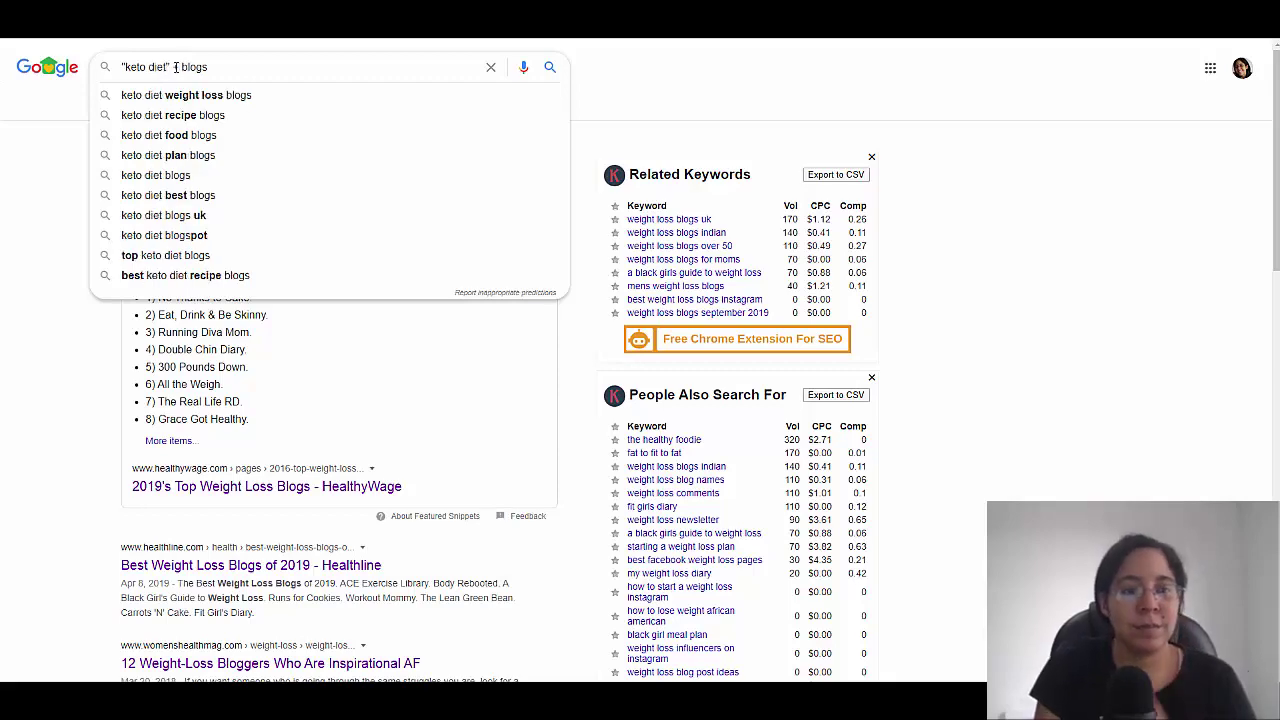
key("Return")
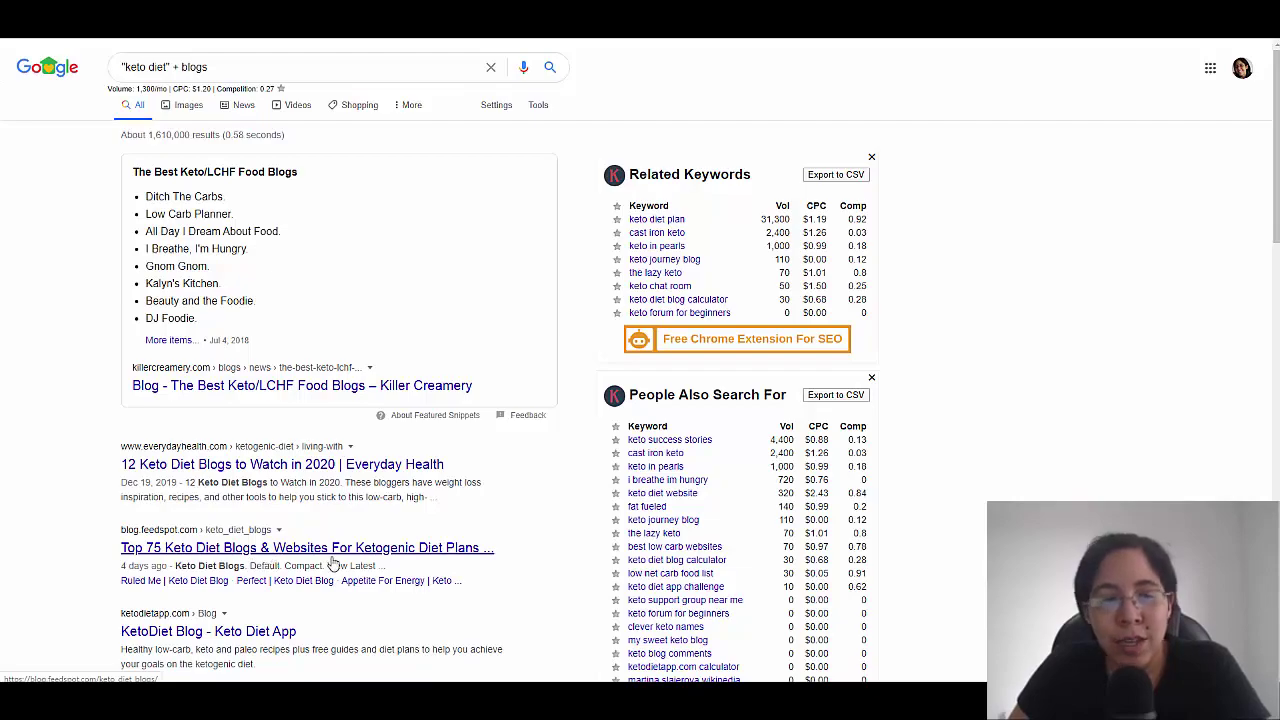
Look through the keto diet blog results on Google and the gravity-sorted Health & Fitness offers on ClickBank.
scroll(282, 616, "down", 1)
scroll(250, 595, "down", 2)
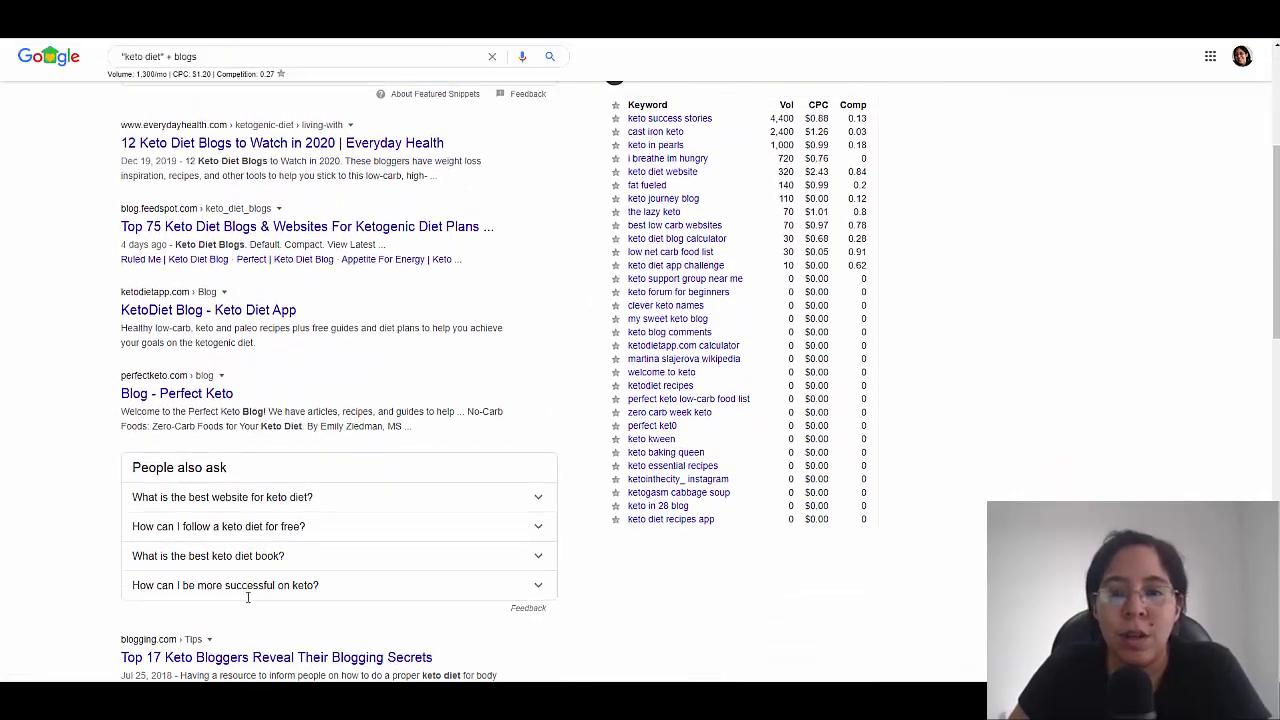
scroll(248, 597, "up", 3)
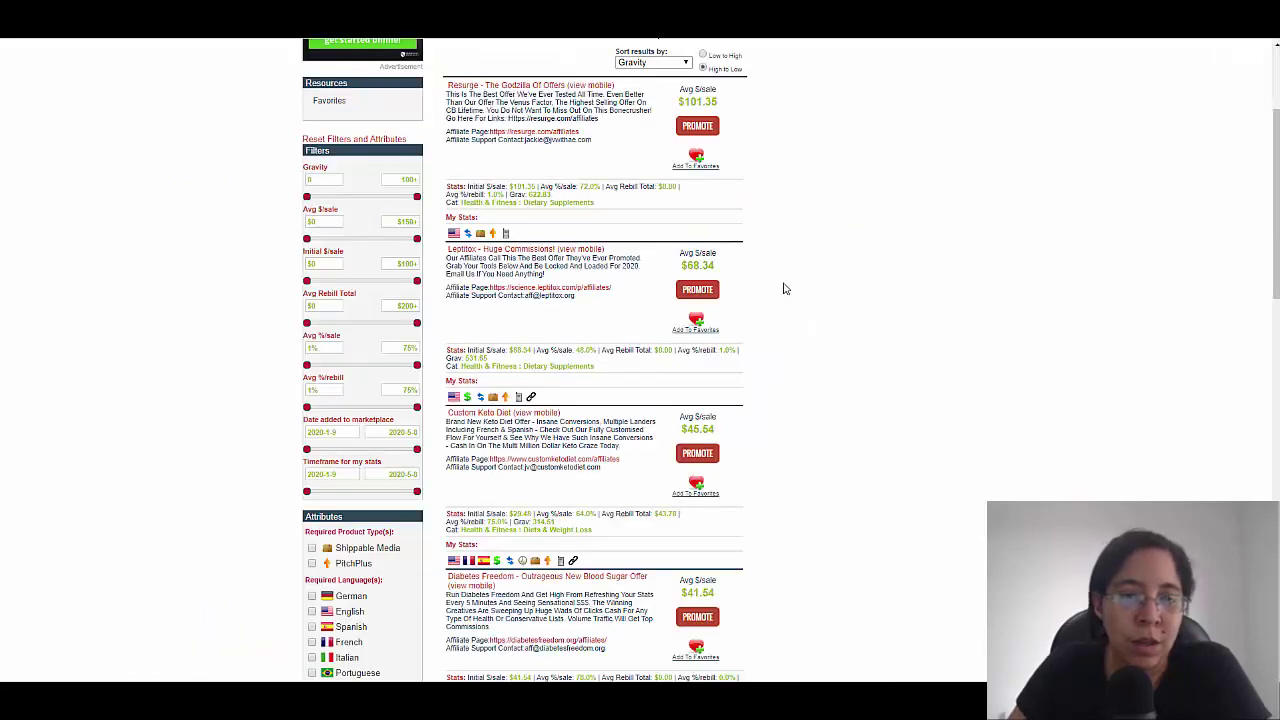
scroll(371, 343, "down", 6)
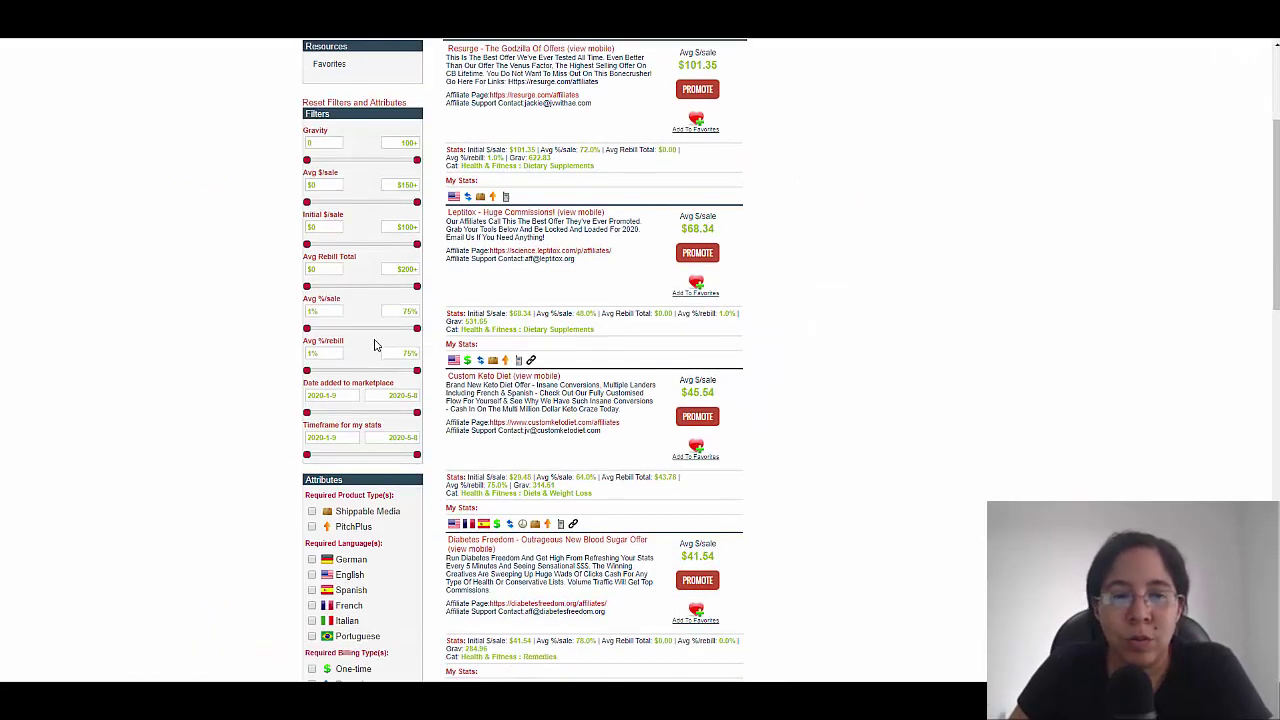
scroll(330, 400, "down", 1)
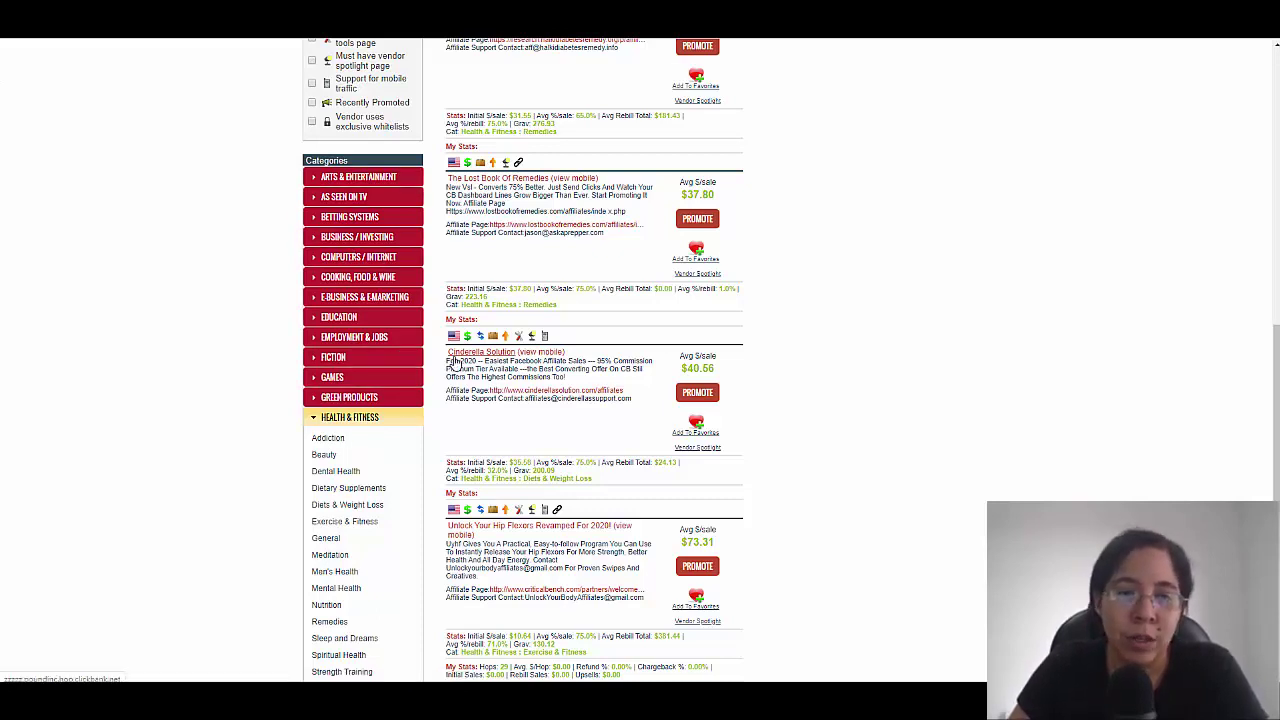
scroll(824, 302, "up", 4)
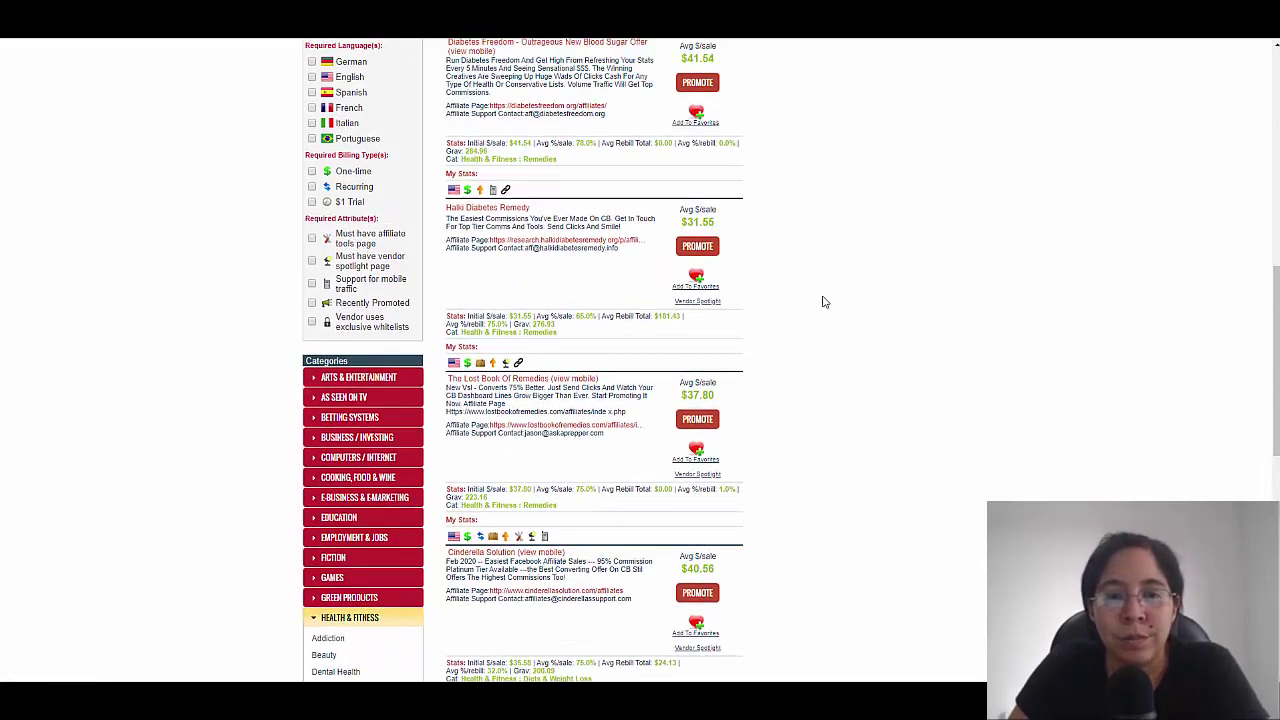
scroll(824, 302, "up", 2)
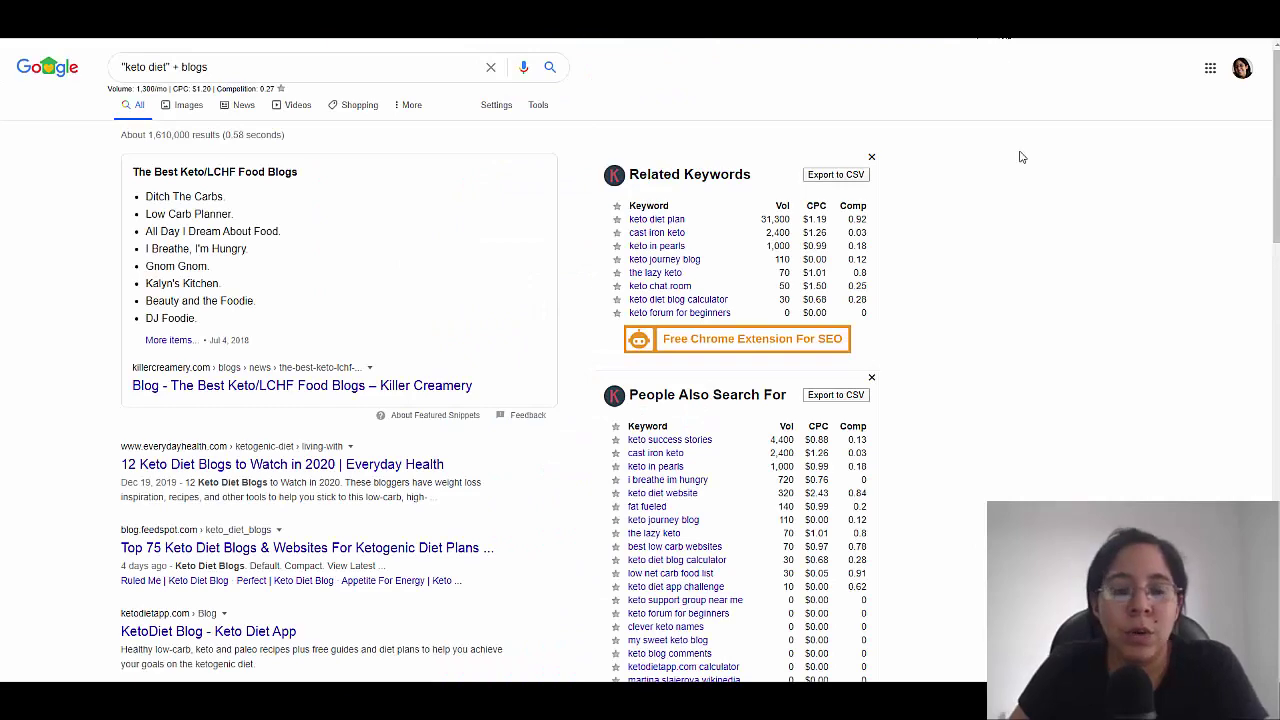
scroll(971, 229, "down", 3)
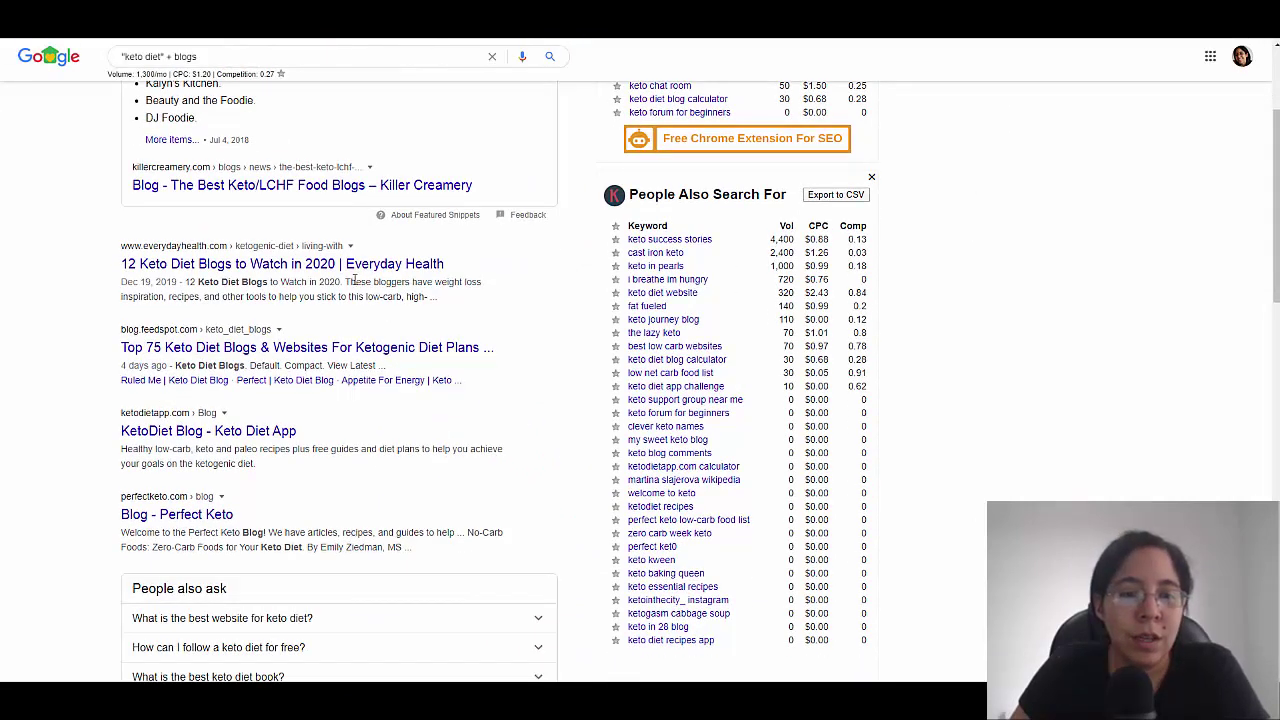
Open Everyday Health's "12 Keto Diet Blogs to Watch in 2020" article and look through the blogs it lists.
left_click(340, 264)
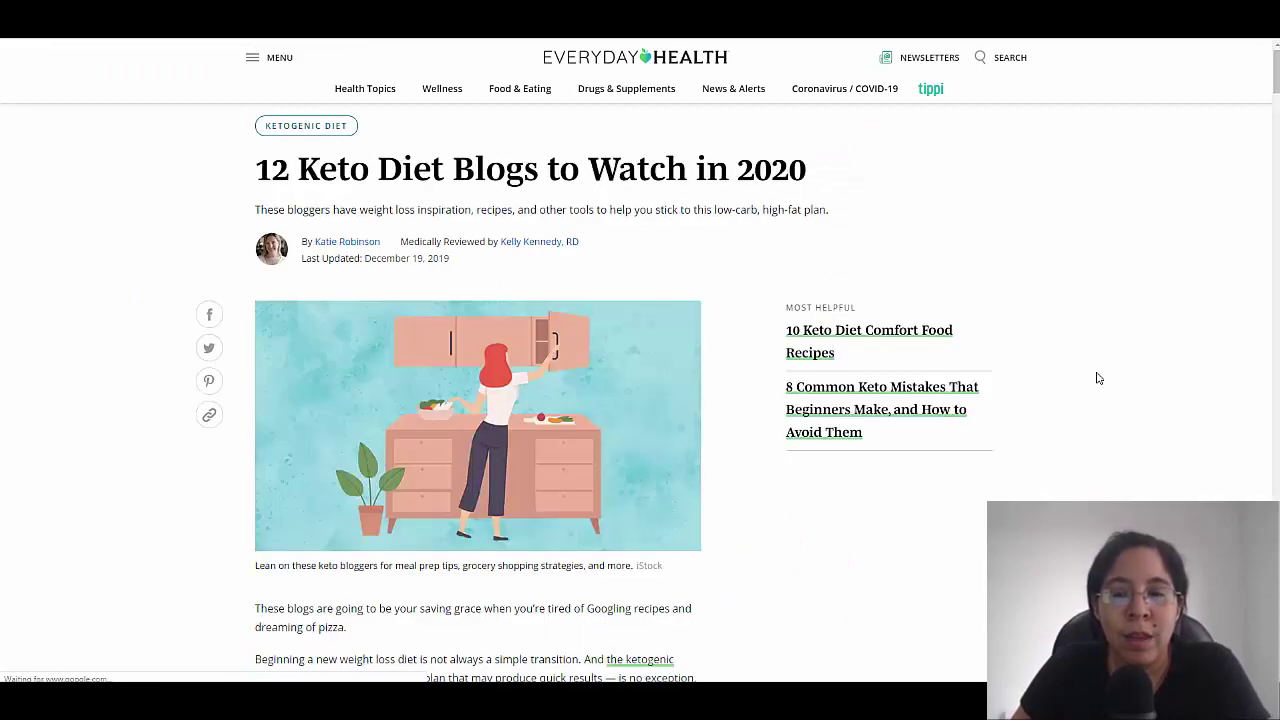
scroll(528, 268, "down", 7)
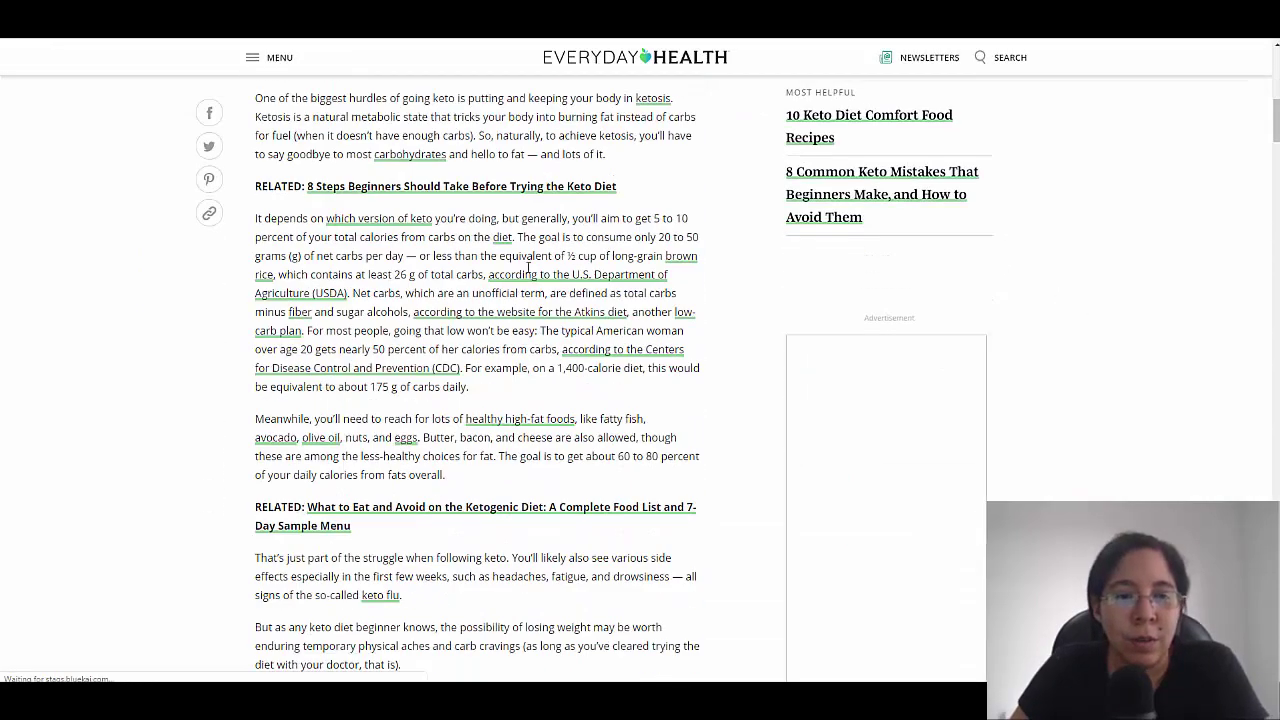
scroll(528, 268, "down", 10)
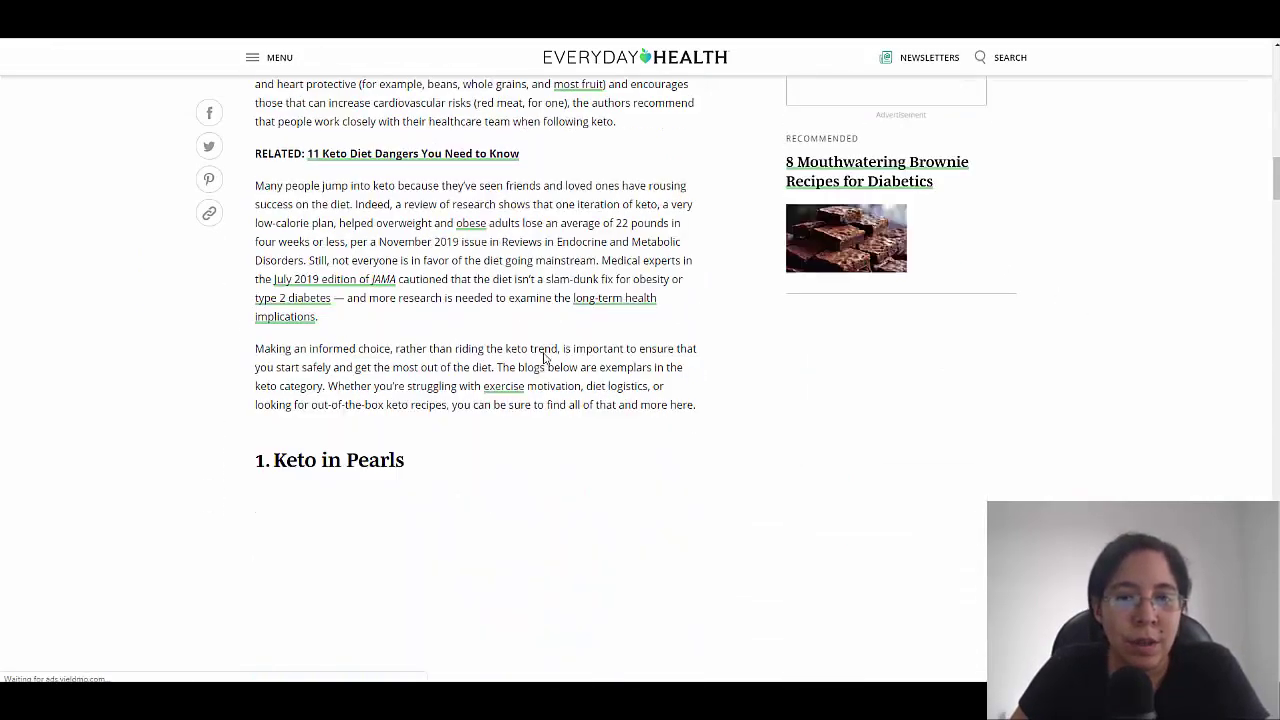
scroll(545, 358, "down", 3)
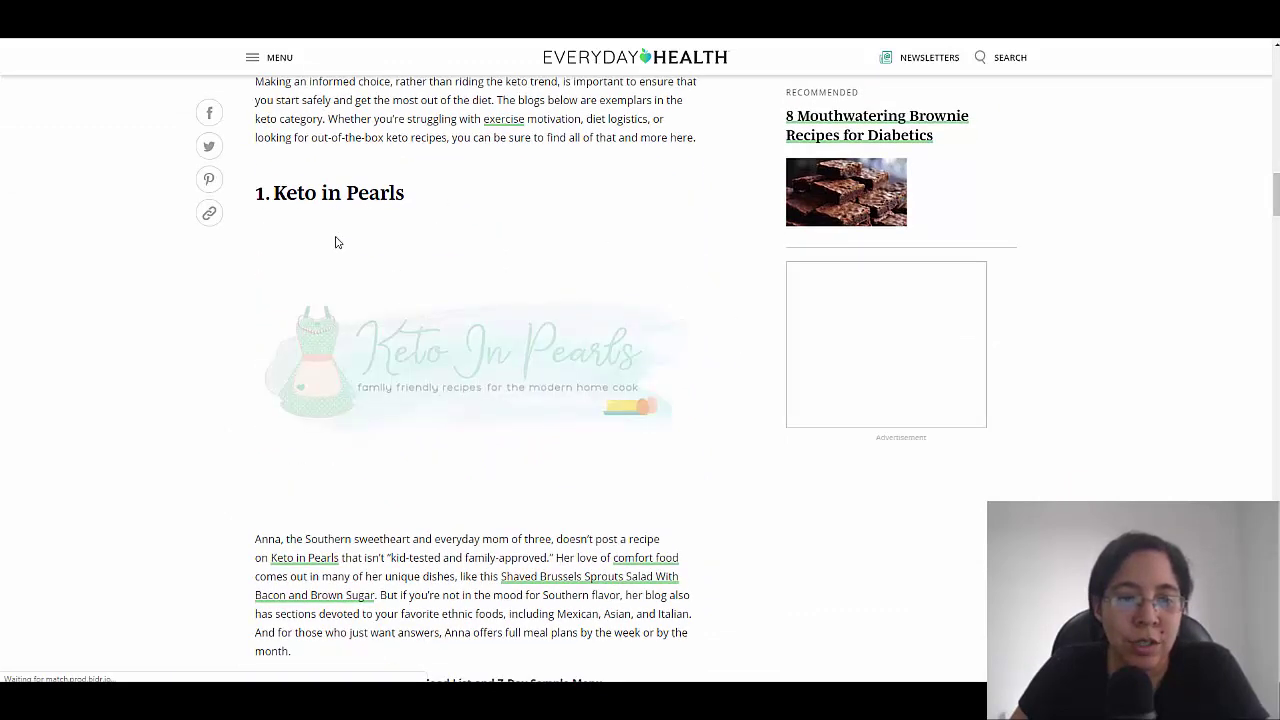
scroll(336, 244, "down", 3)
scroll(400, 320, "up", 2)
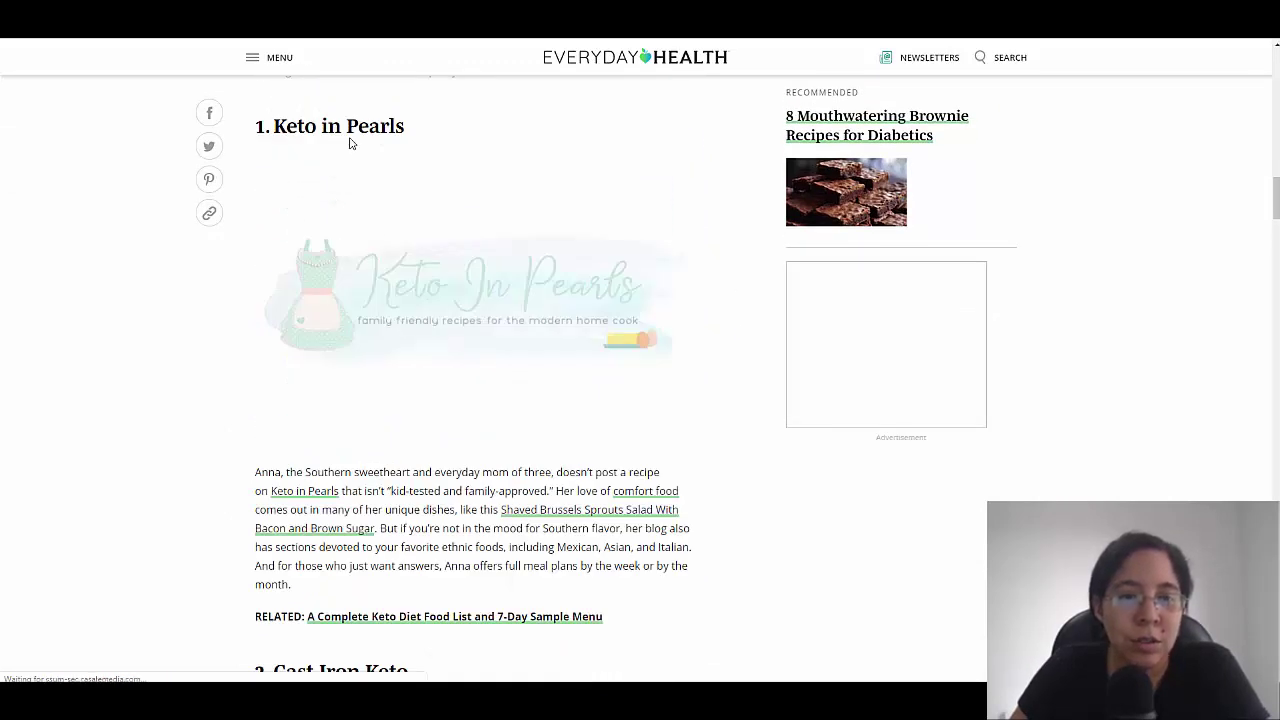
scroll(343, 180, "down", 3)
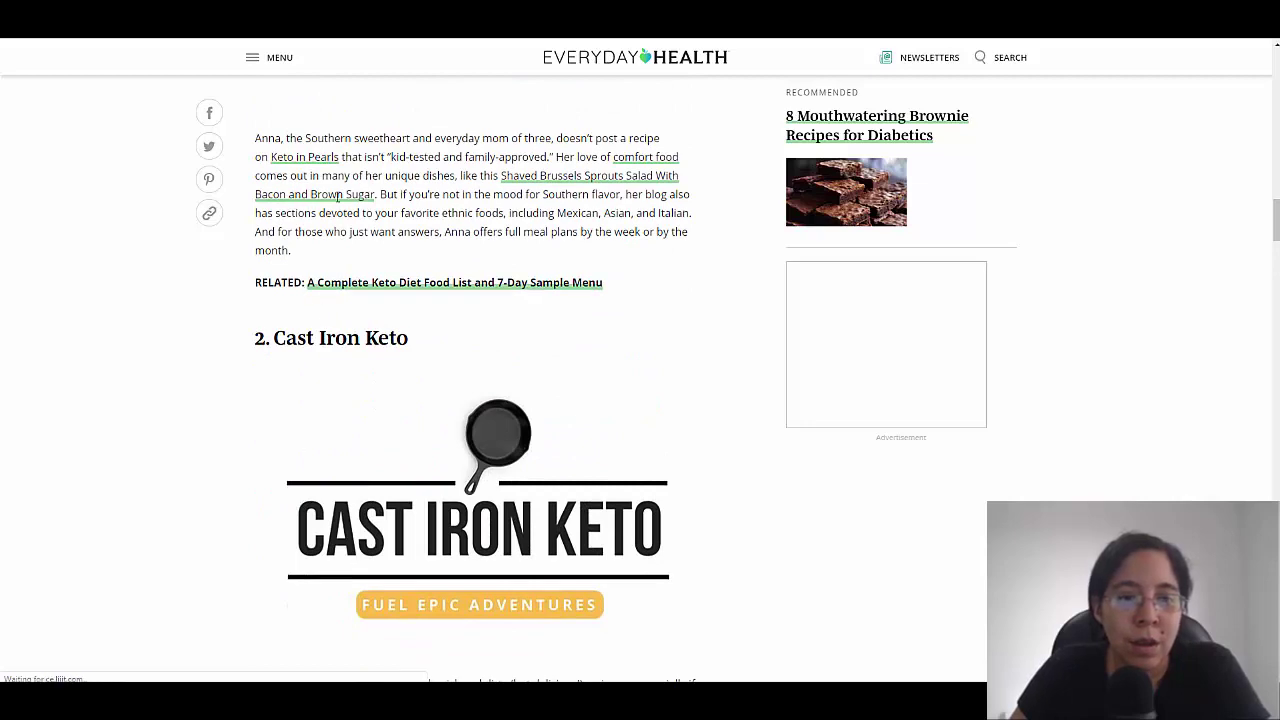
scroll(487, 340, "down", 2)
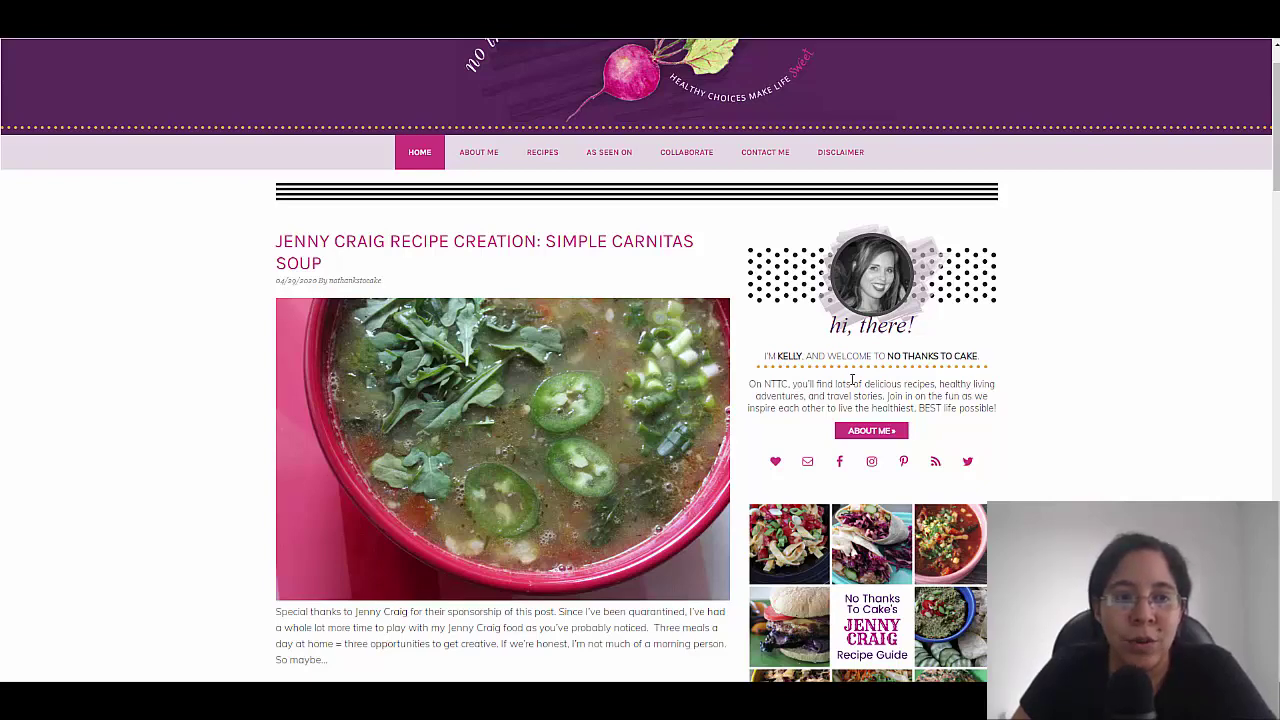
Examine the No Thanks to Cake blog's home page for its site sections, recent posts, ads and social links.
scroll(853, 383, "up", 1)
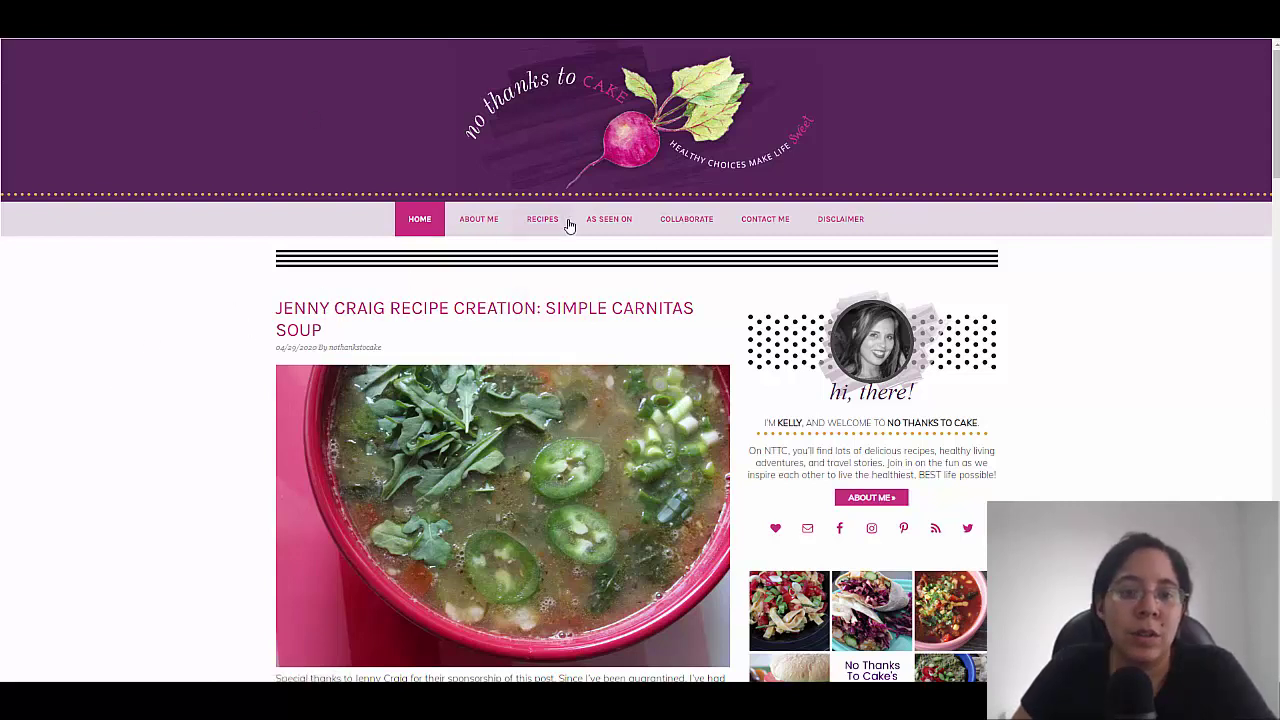
mouse_move(564, 222)
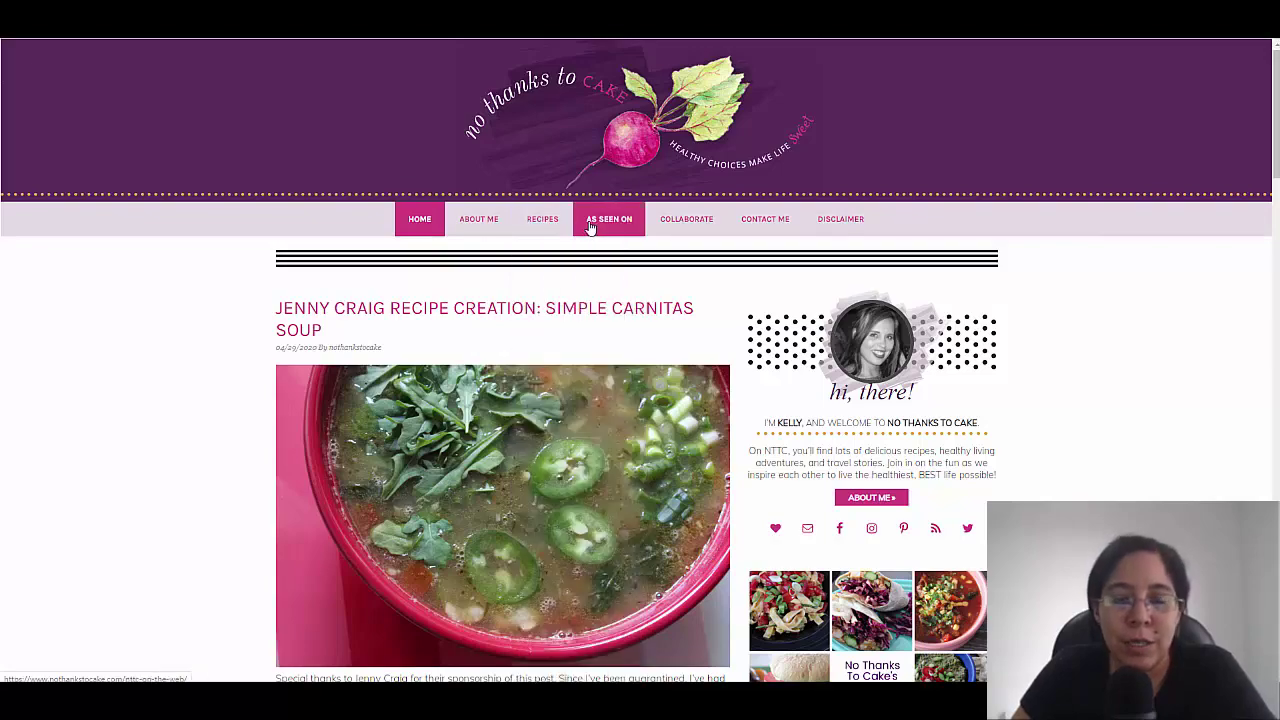
scroll(251, 283, "down", 1)
scroll(240, 279, "down", 6)
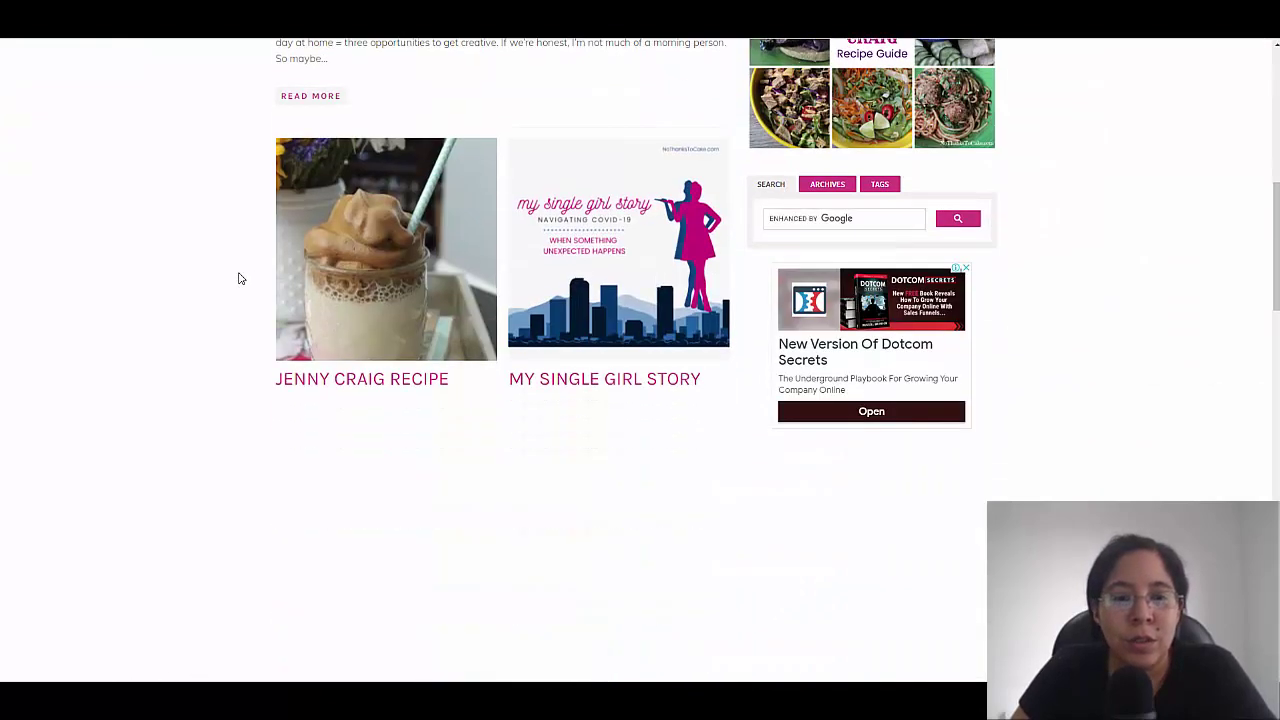
scroll(239, 278, "up", 3)
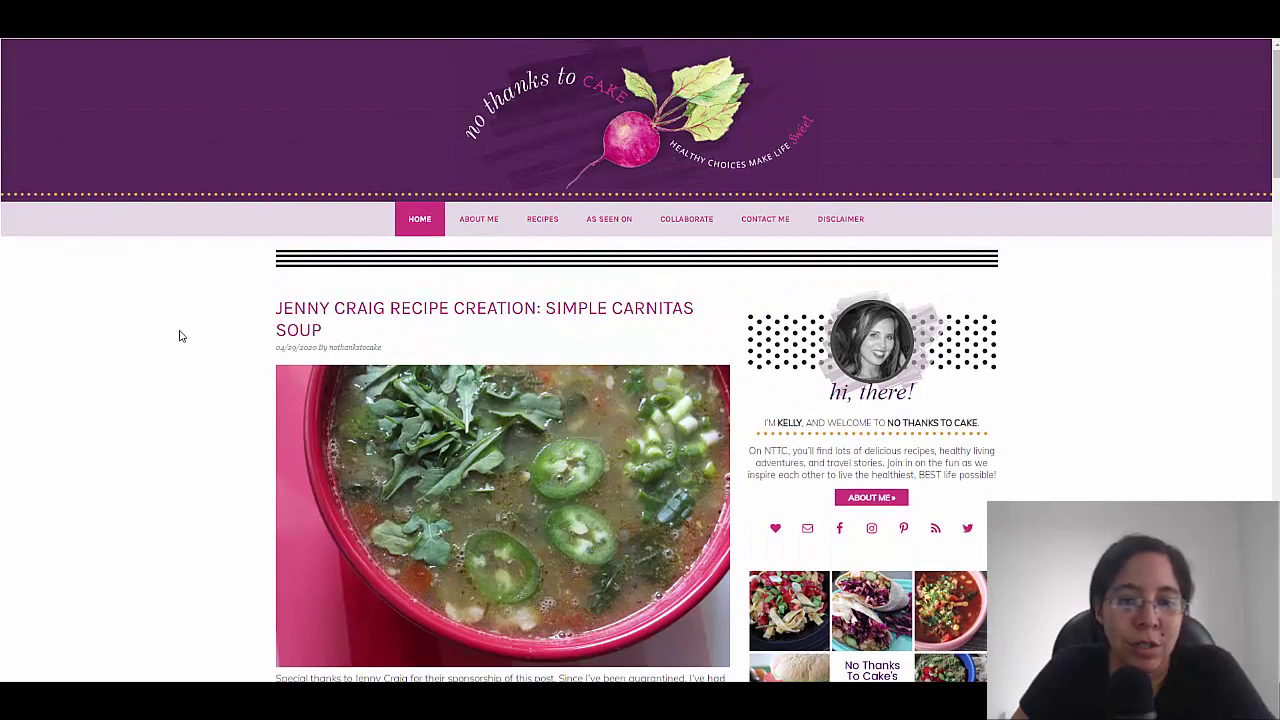
scroll(183, 375, "down", 1)
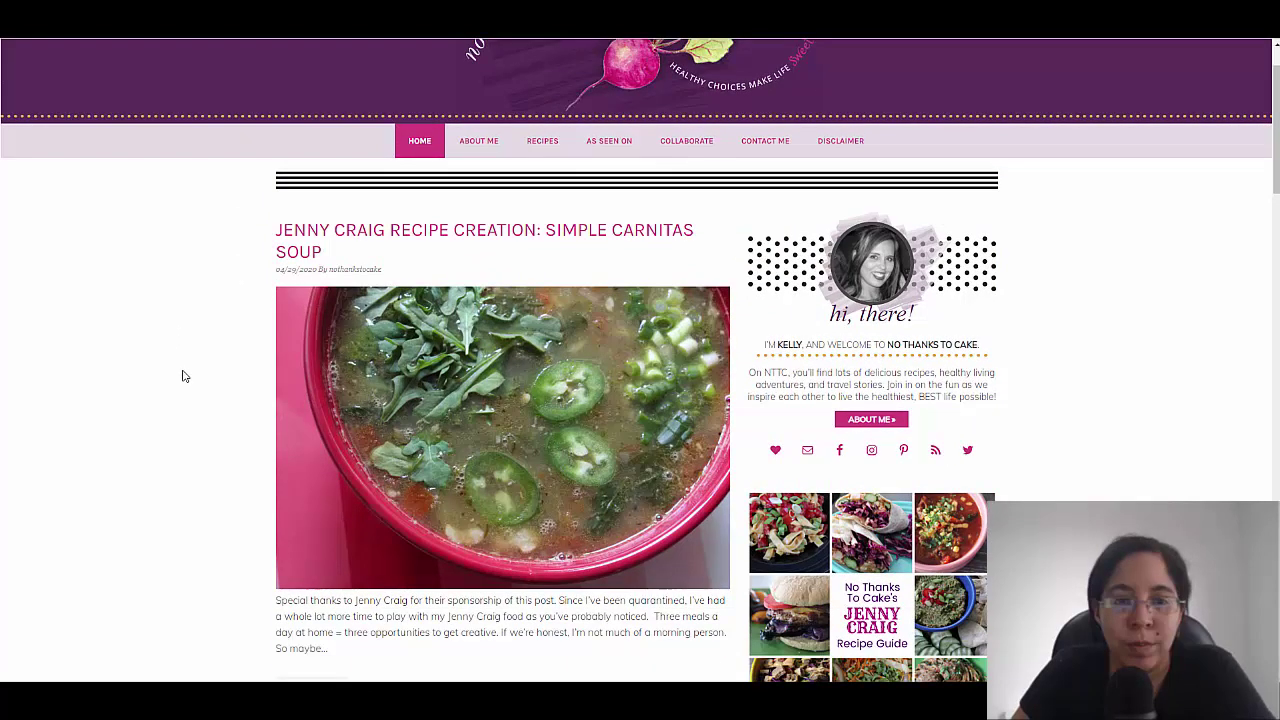
scroll(183, 375, "down", 10)
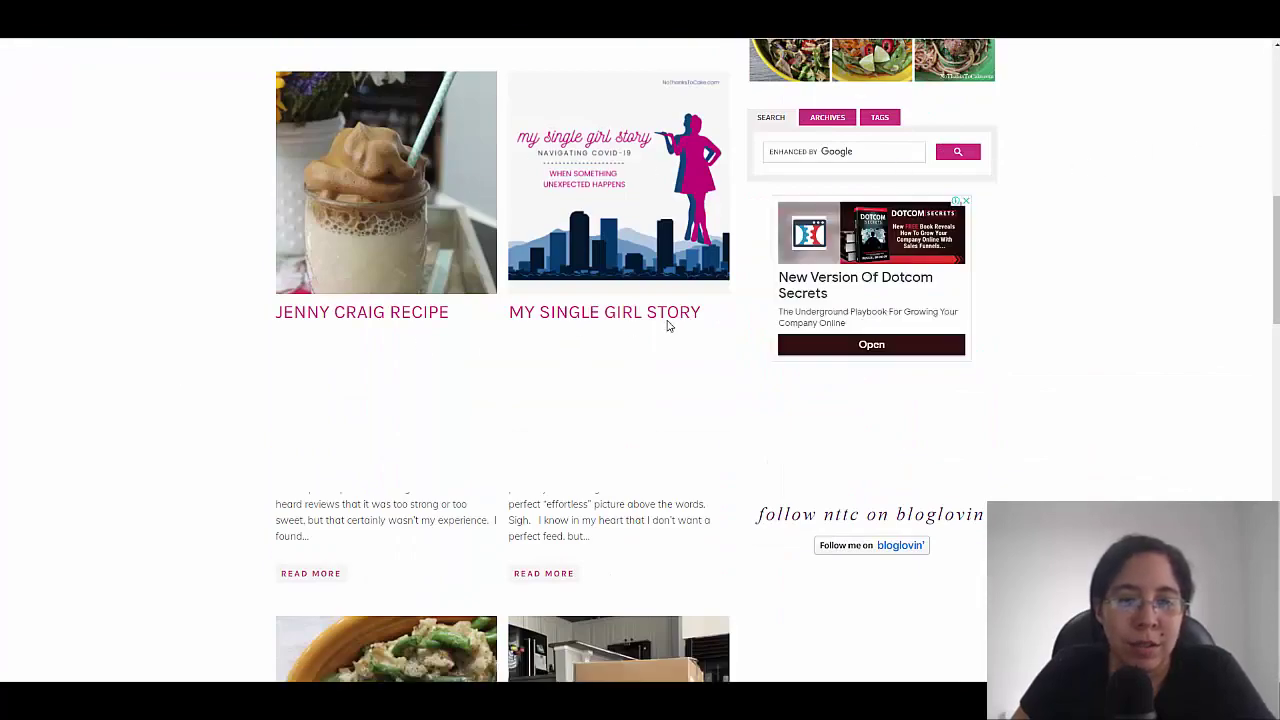
scroll(747, 358, "down", 5)
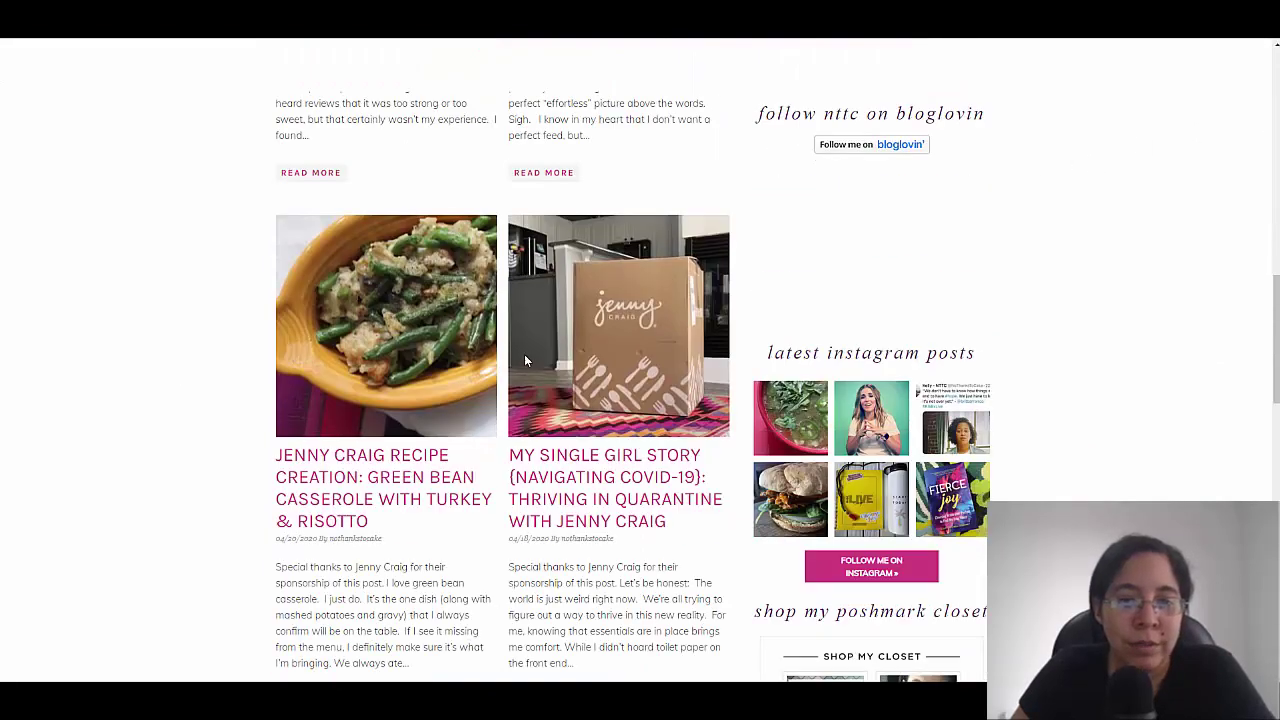
scroll(314, 336, "up", 12)
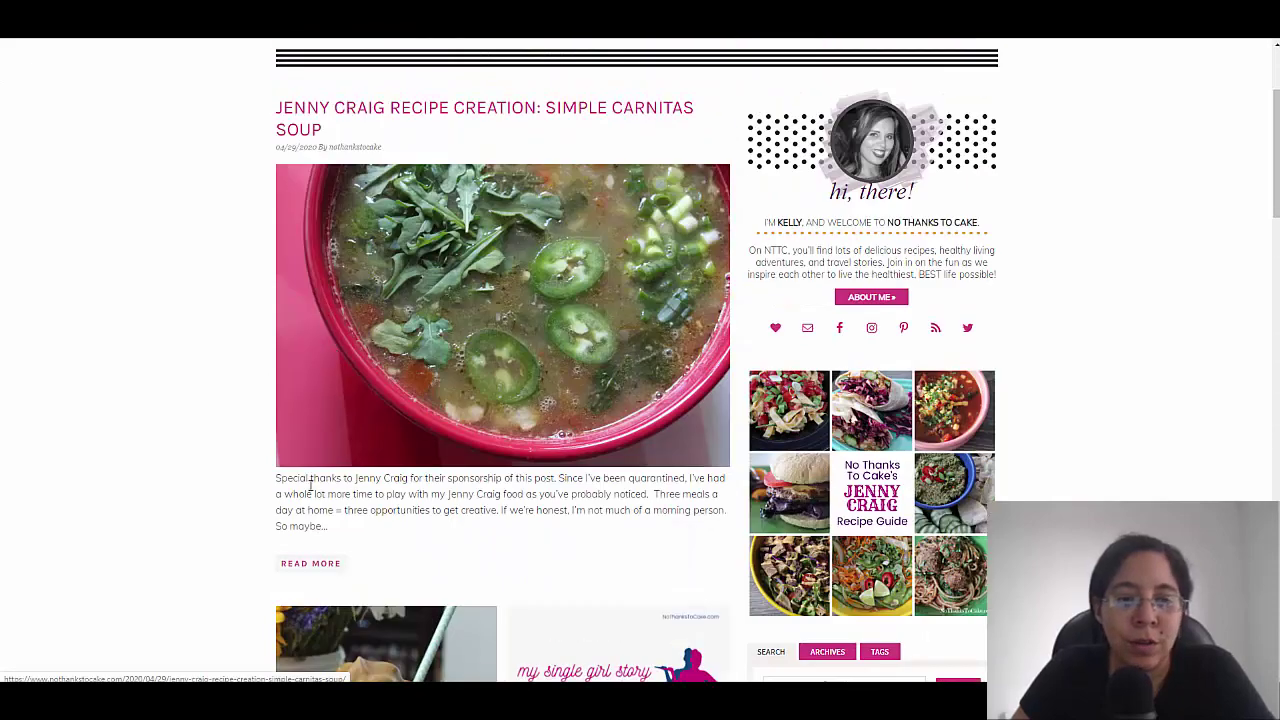
Open the full "Jenny Craig Recipe Creation: Simple Carnitas Soup" post and read through it to the page footer.
left_click(334, 568)
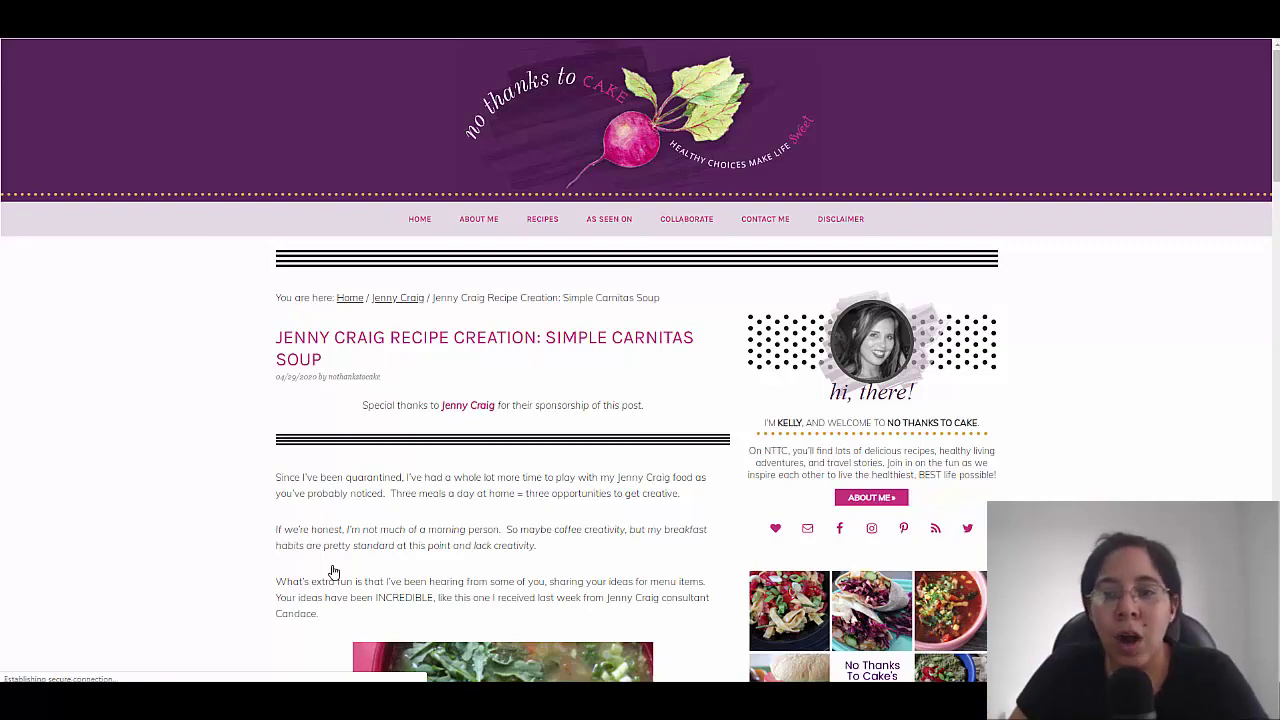
scroll(367, 415, "down", 3)
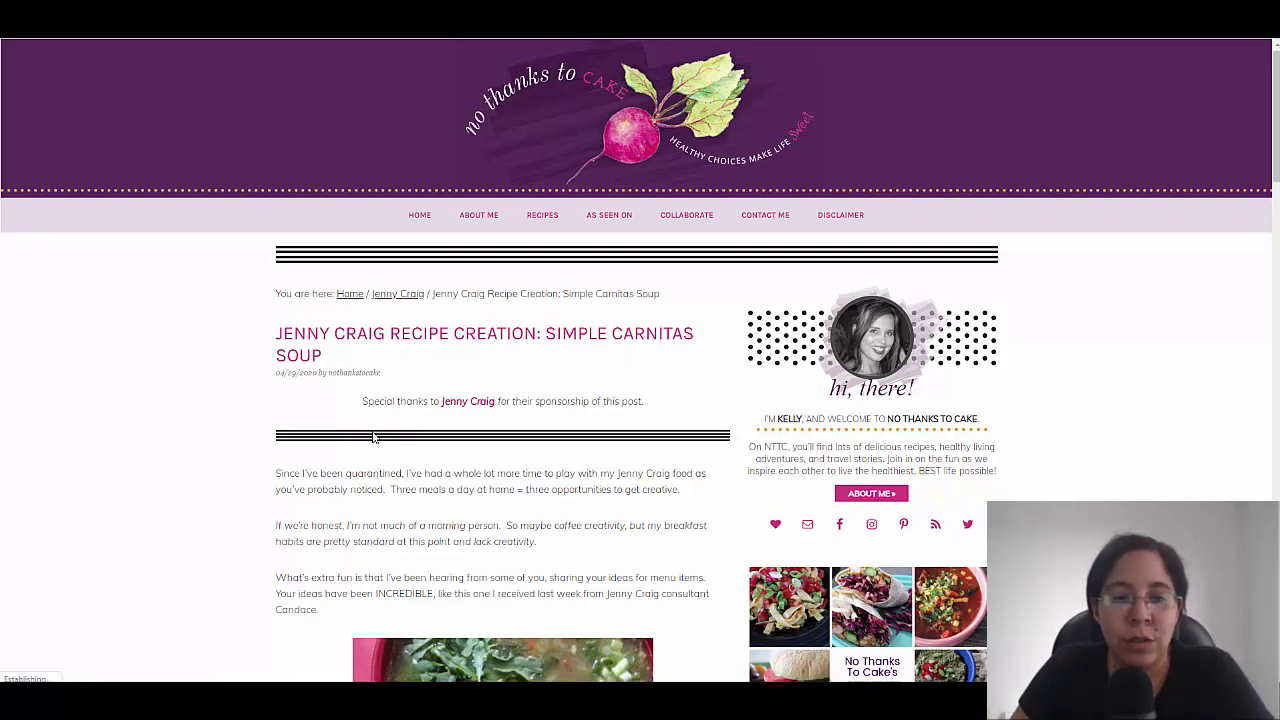
scroll(367, 415, "down", 8)
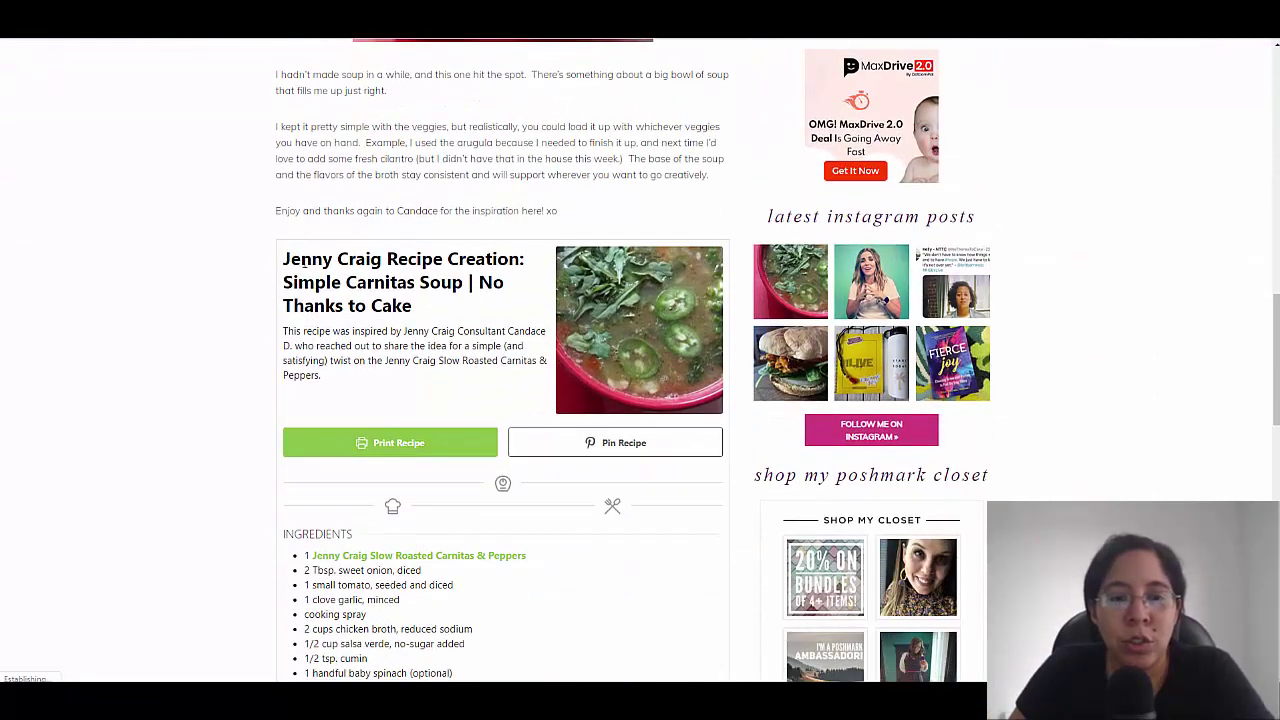
scroll(234, 179, "down", 3)
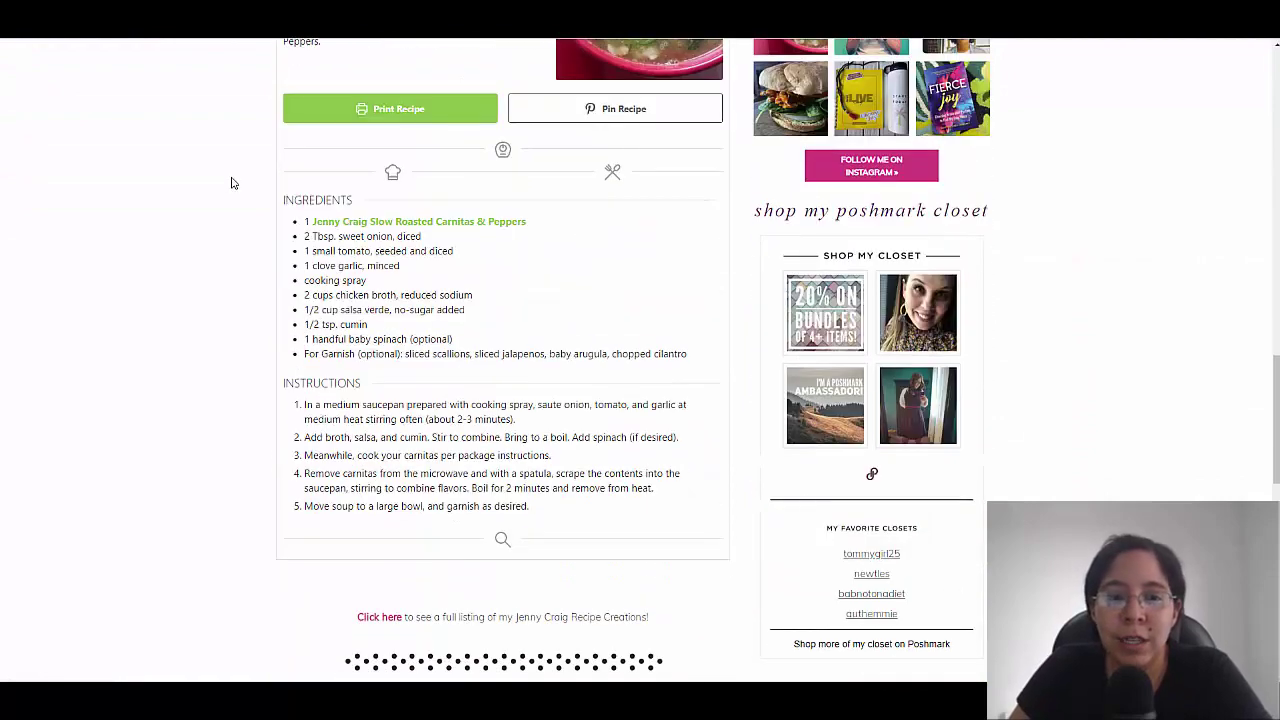
scroll(243, 360, "down", 5)
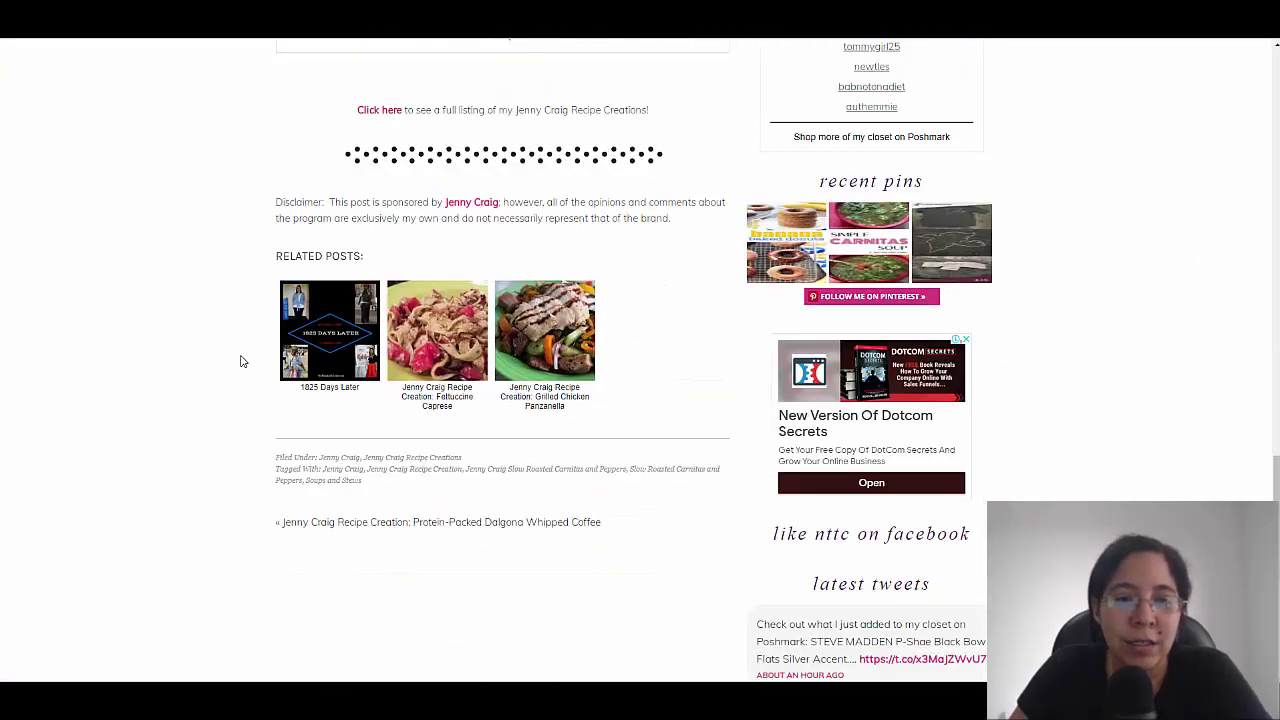
scroll(597, 317, "down", 4)
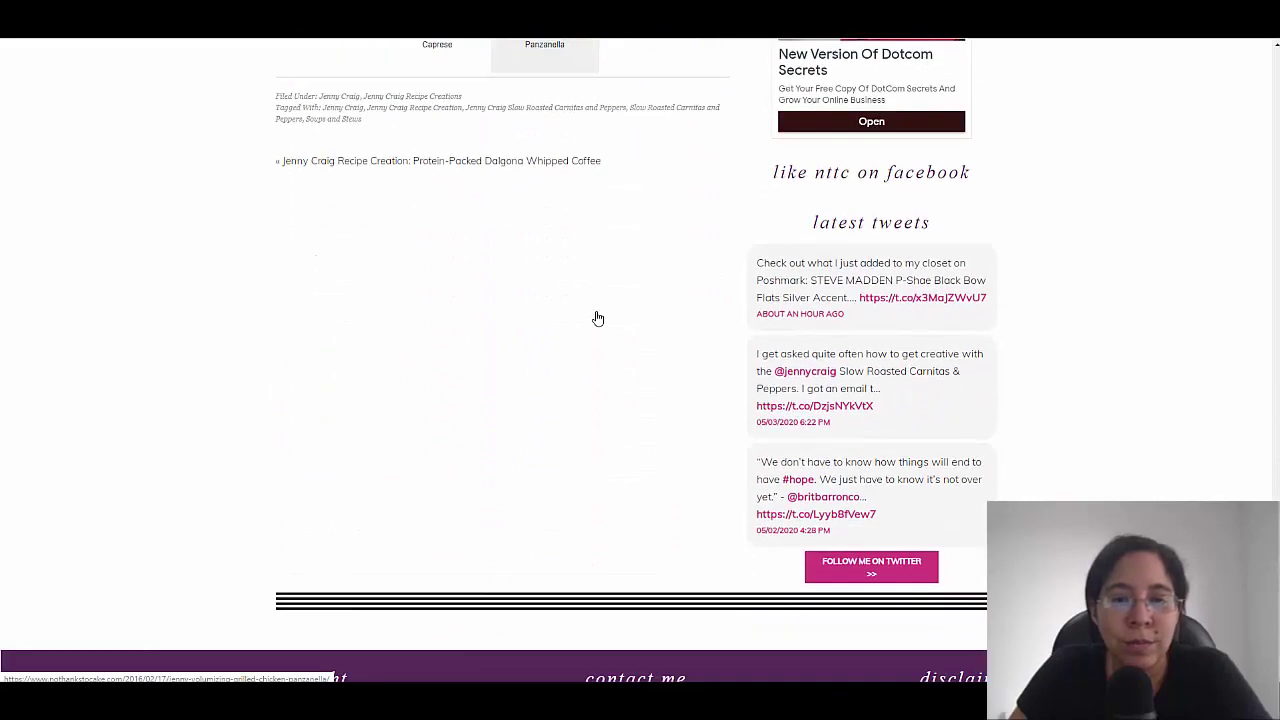
Recheck the soup post's recipe, sponsorship disclaimer and related posts for places where an offer could be promoted.
scroll(597, 317, "up", 5)
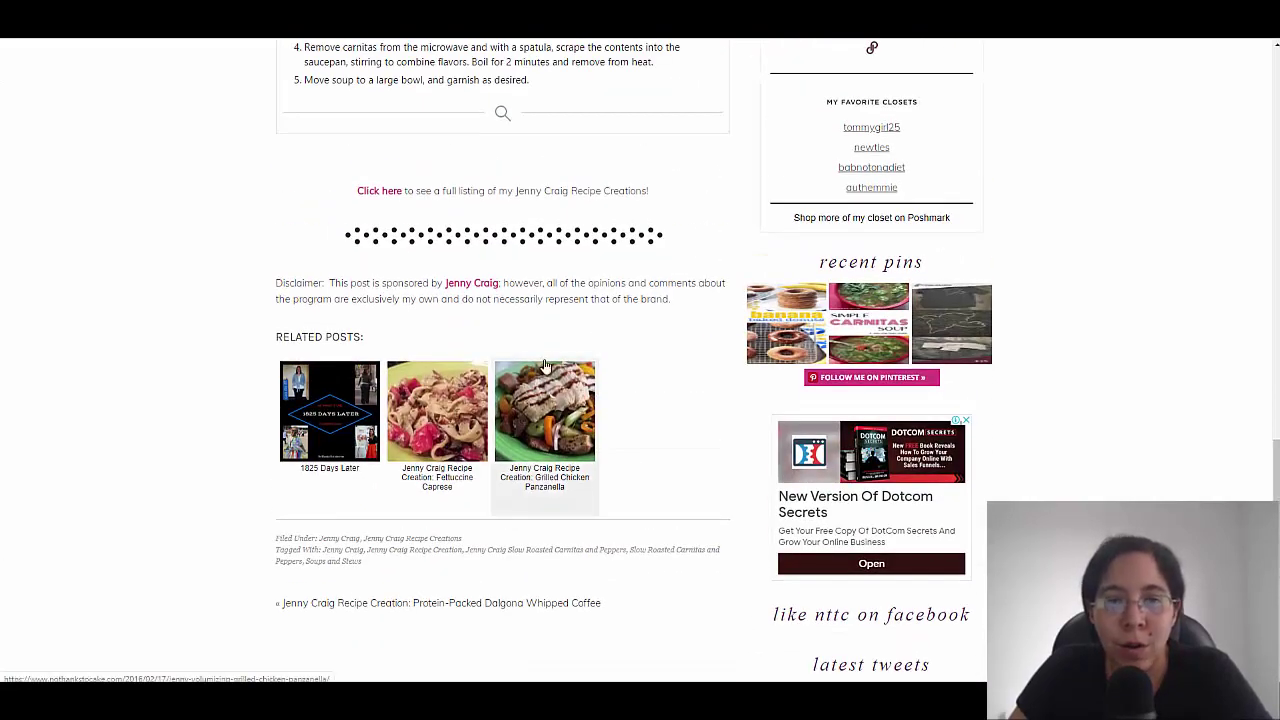
scroll(545, 367, "up", 2)
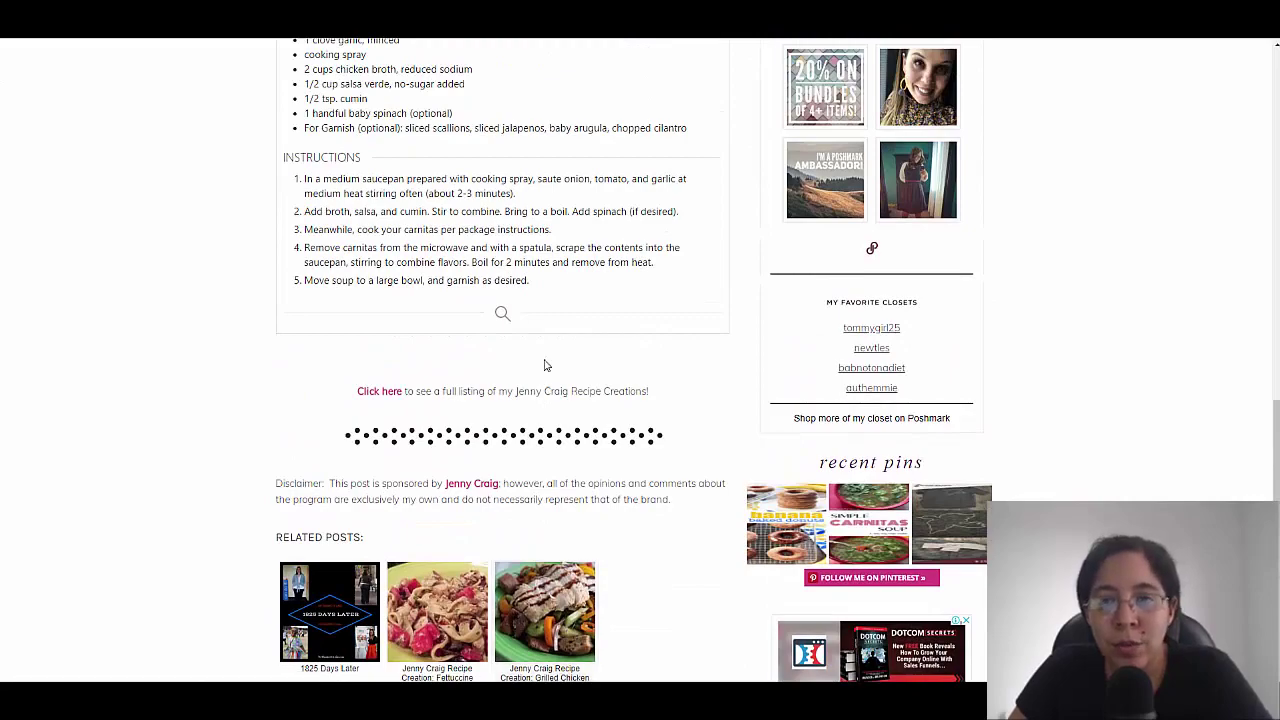
scroll(545, 367, "up", 4)
scroll(545, 366, "up", 1)
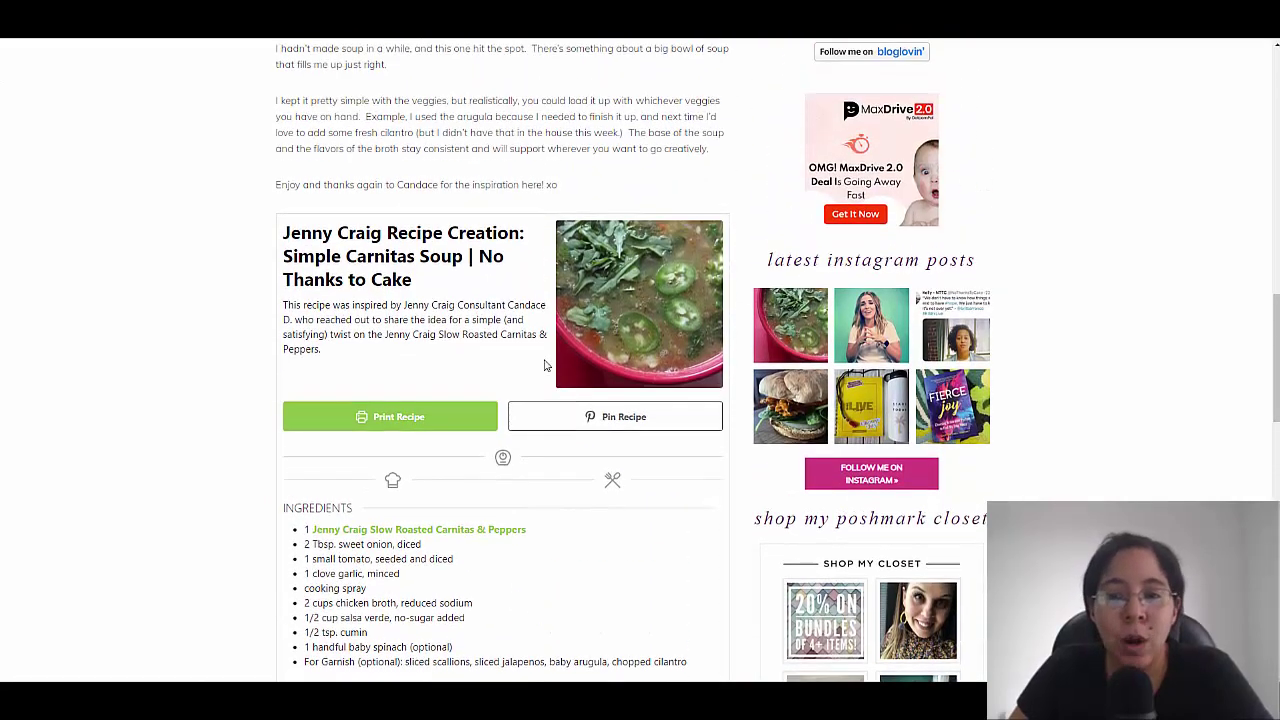
scroll(545, 366, "down", 8)
scroll(540, 380, "down", 2)
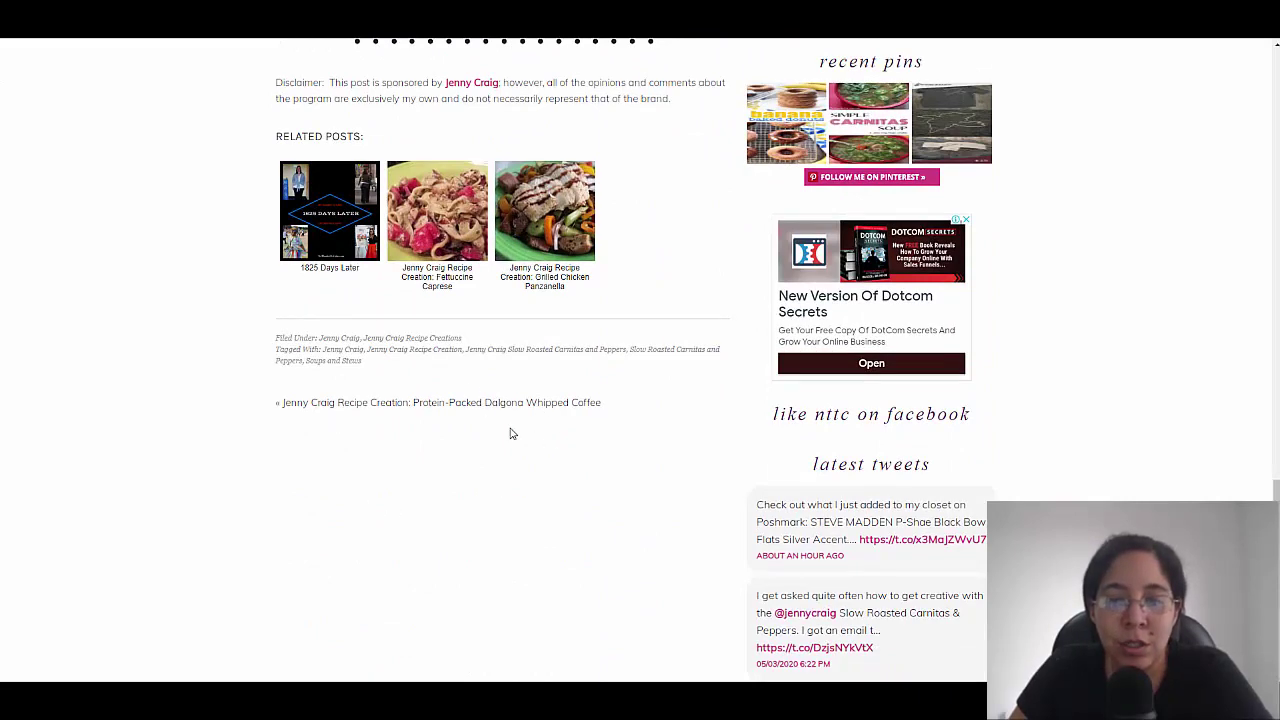
scroll(558, 430, "down", 3)
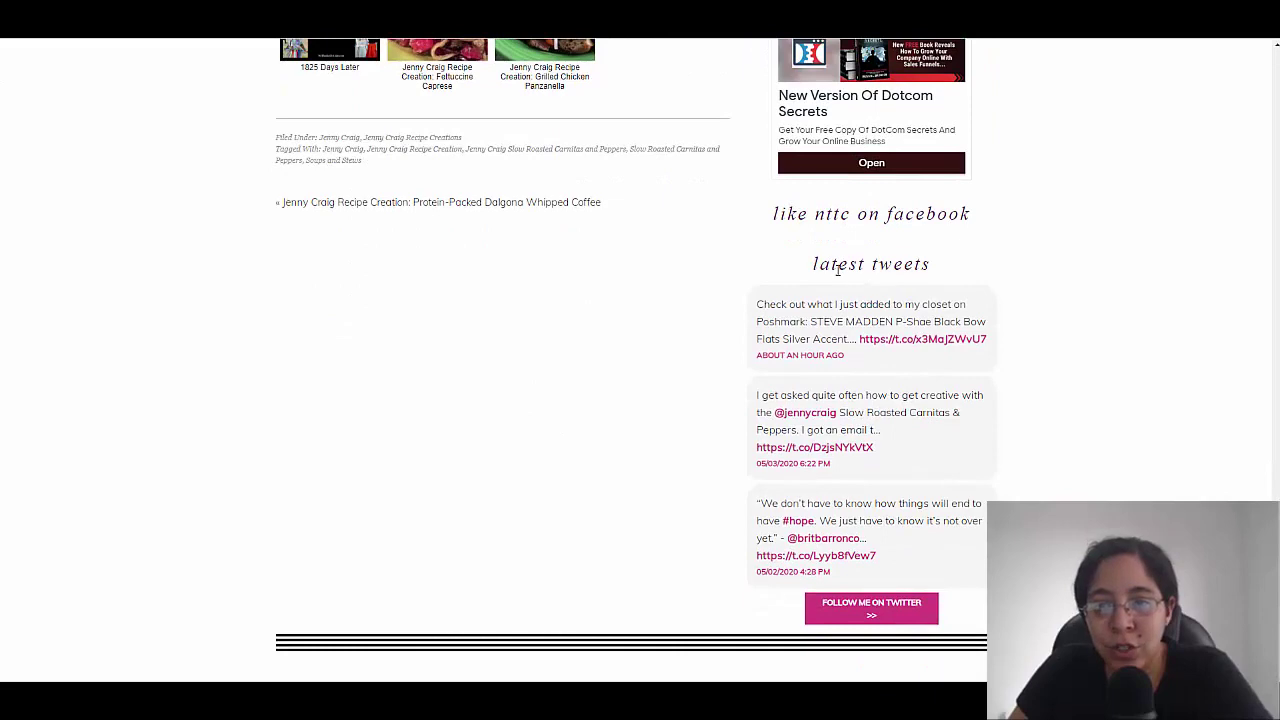
Highlight the "latest tweets" heading, check the footer's contact details, and review the soup post back to its beginning.
left_click_drag(814, 266, 931, 281)
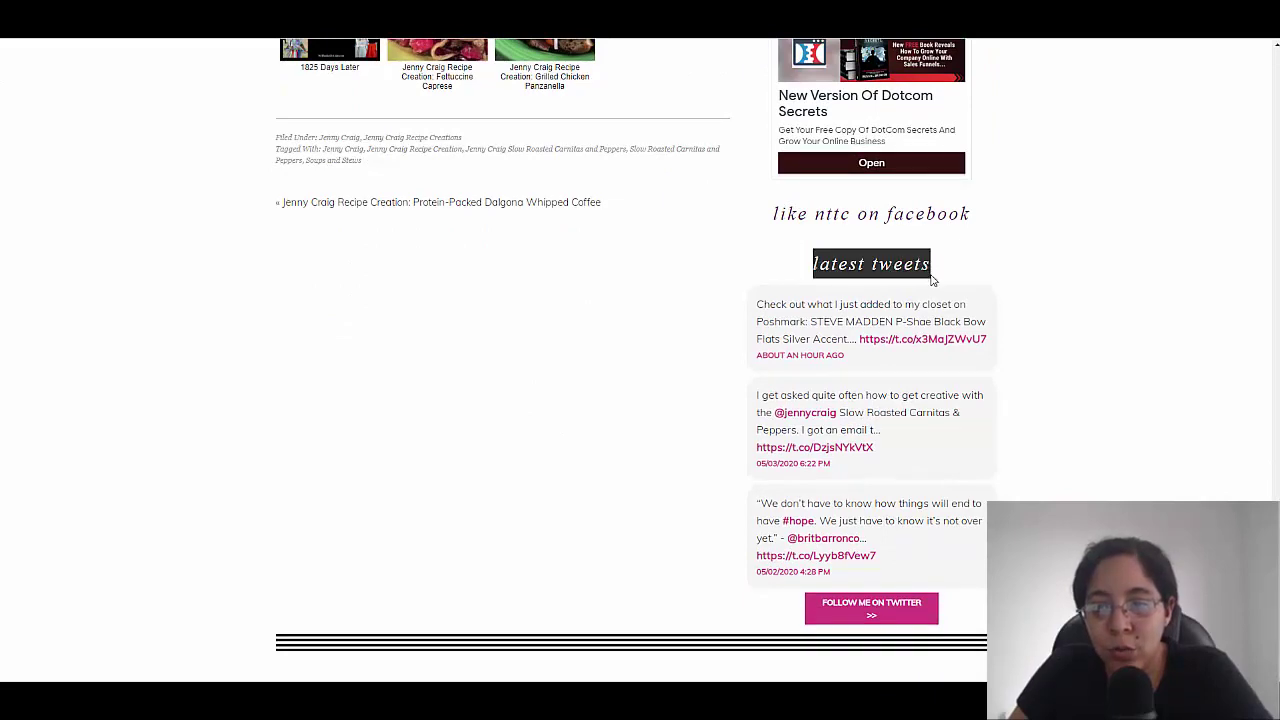
scroll(1108, 377, "down", 2)
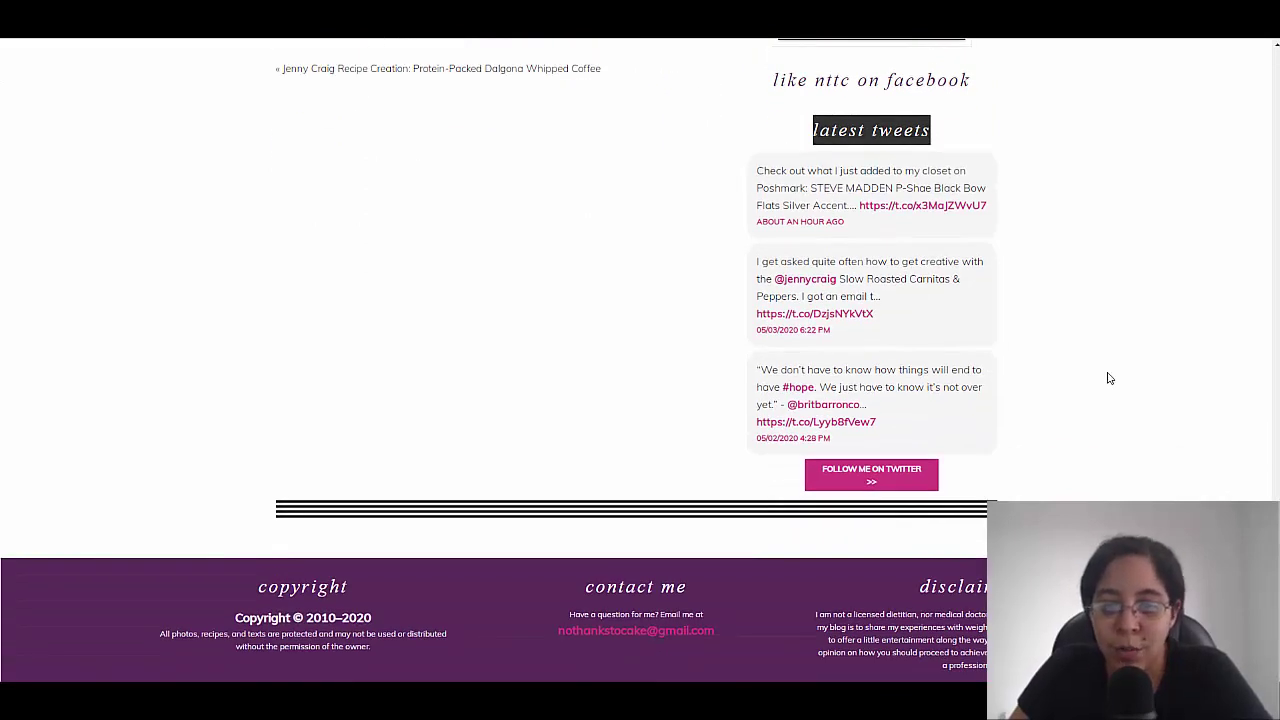
scroll(1108, 378, "up", 5)
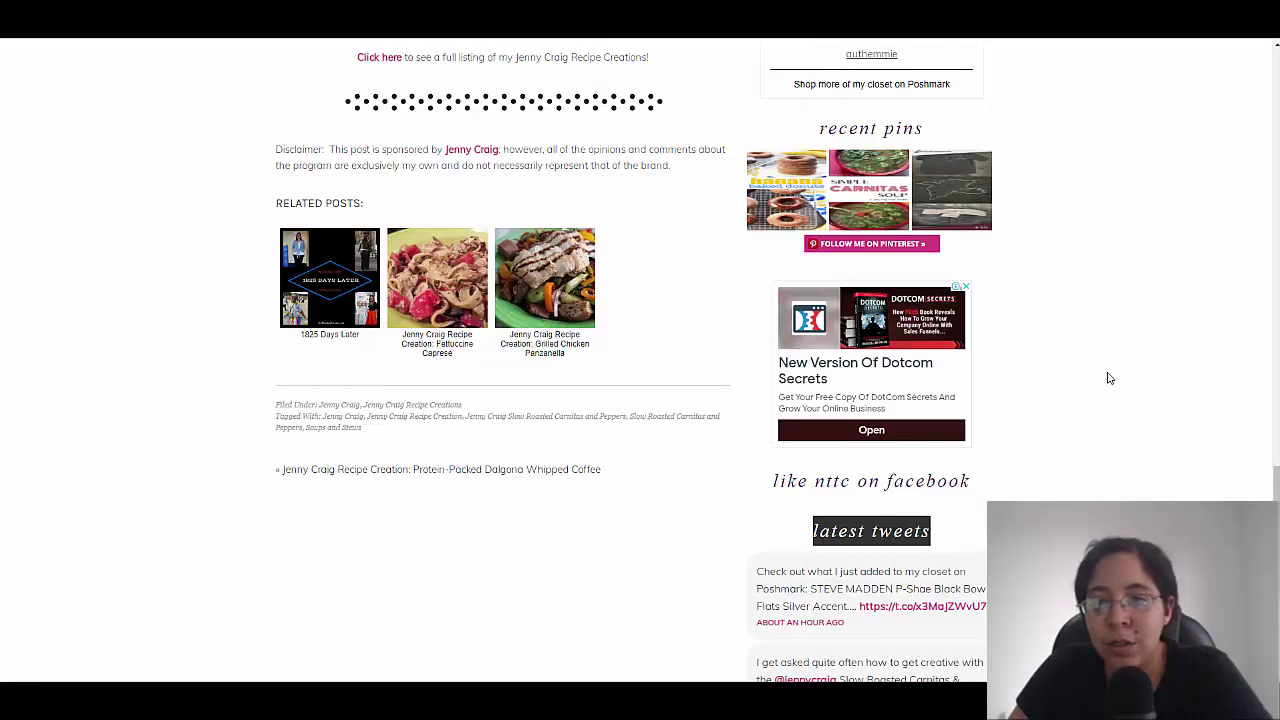
scroll(1108, 378, "up", 6)
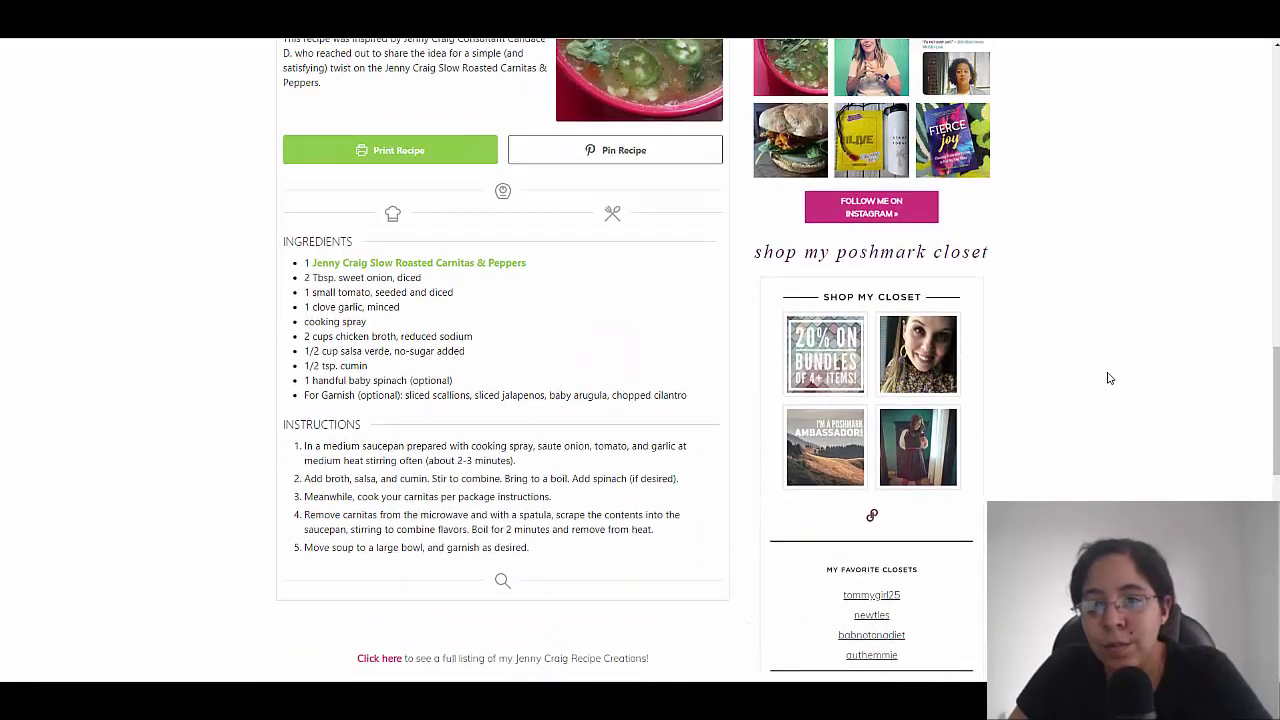
scroll(1108, 378, "up", 4)
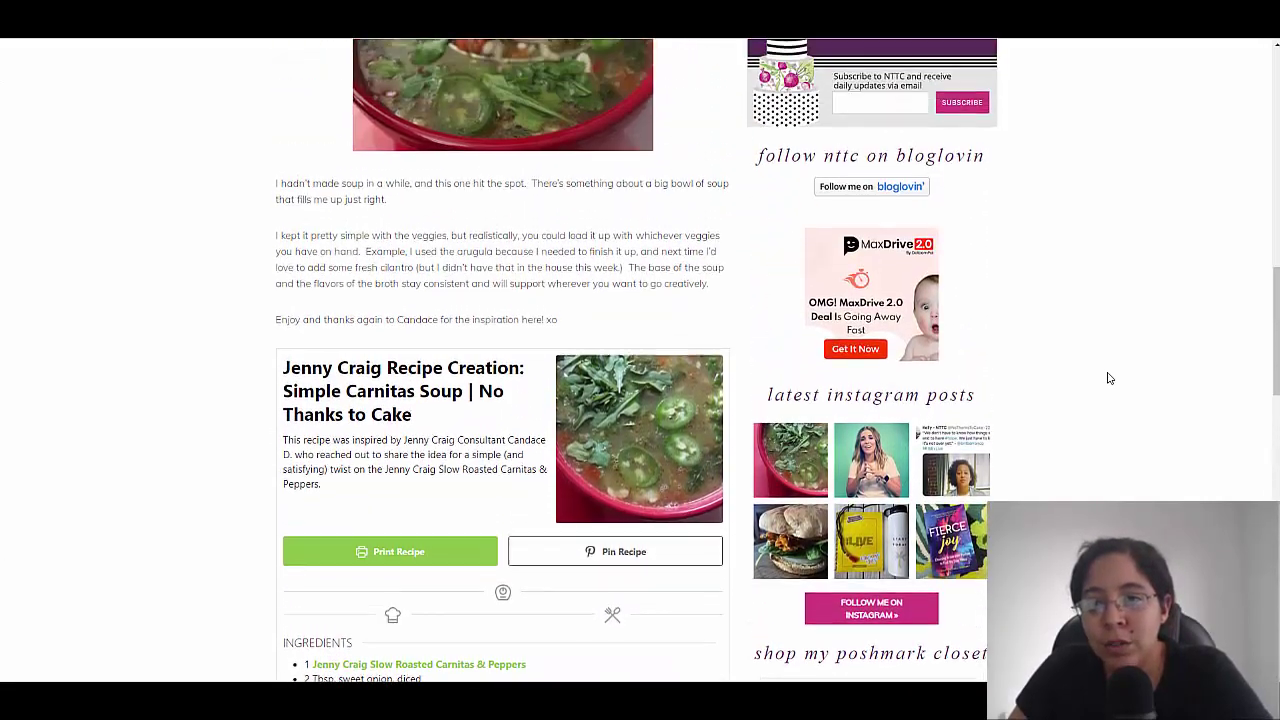
scroll(1074, 498, "up", 10)
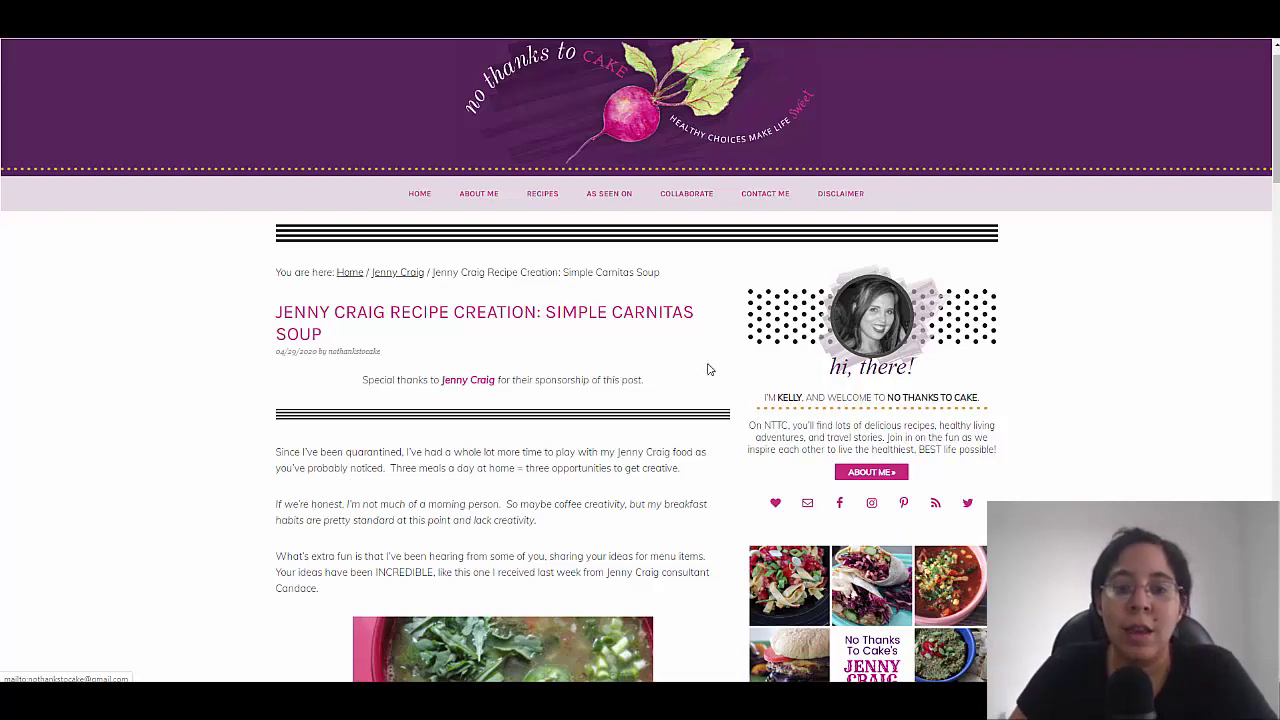
scroll(566, 322, "up", 1)
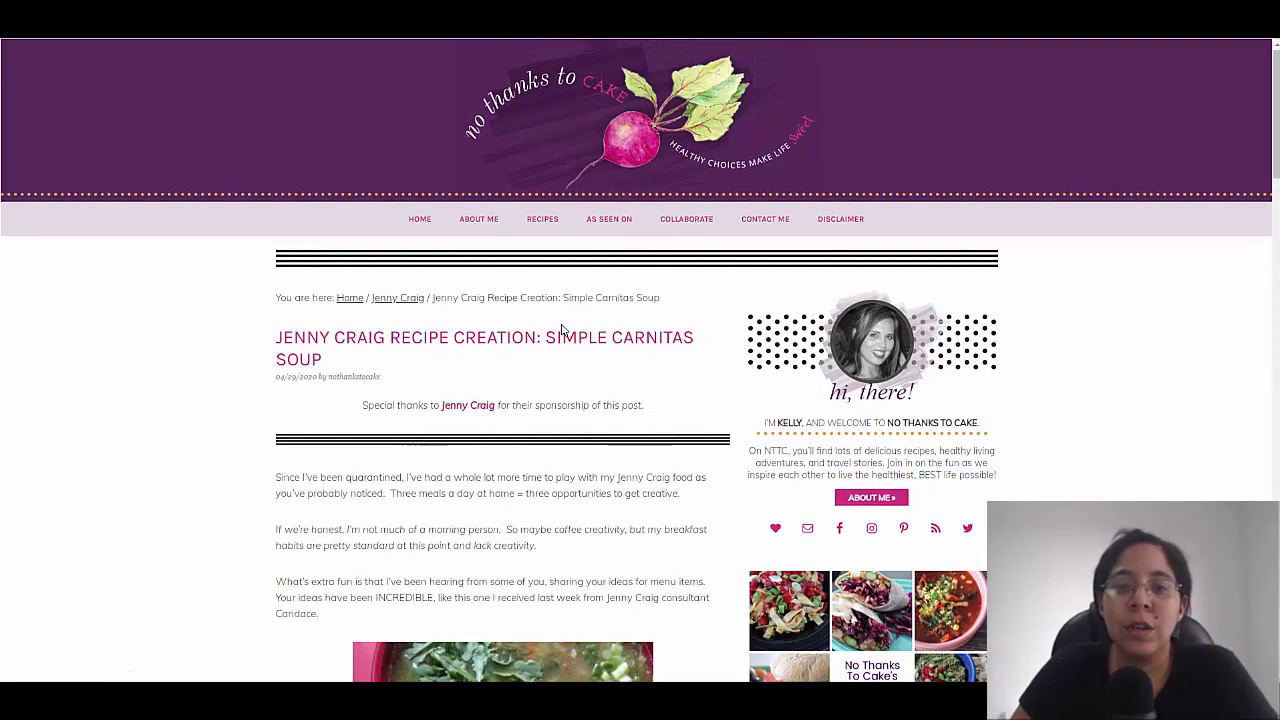
Switch to the ClickBank marketplace, open the HopLink Generator for the Custom Keto Diet offer, highlight its optional Tracking ID label, and close the generator.
mouse_move(527, 226)
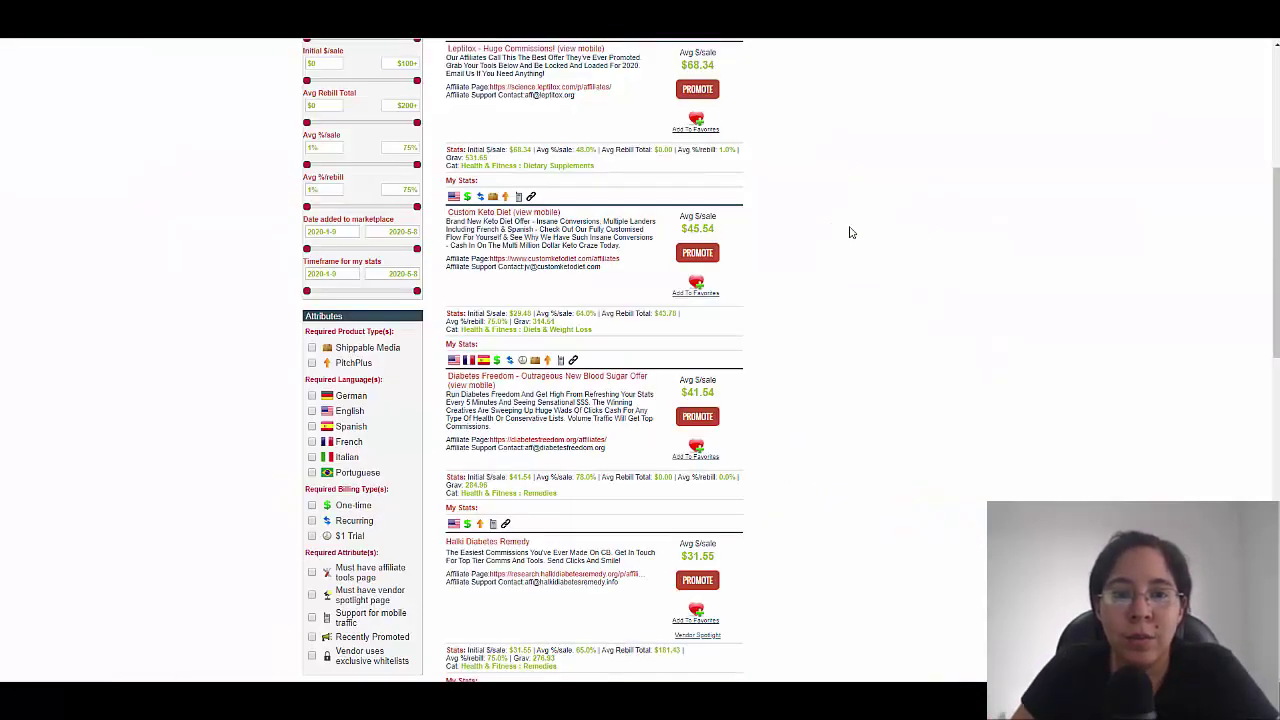
scroll(851, 232, "up", 3)
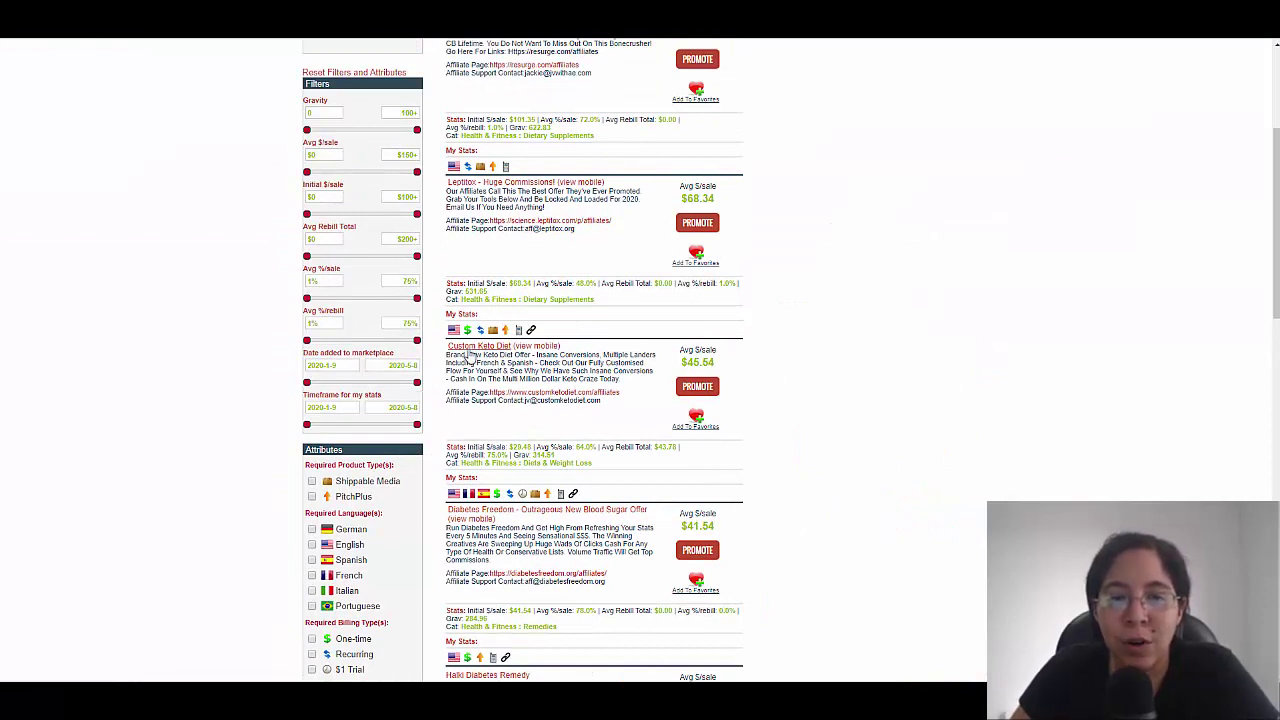
left_click(707, 391)
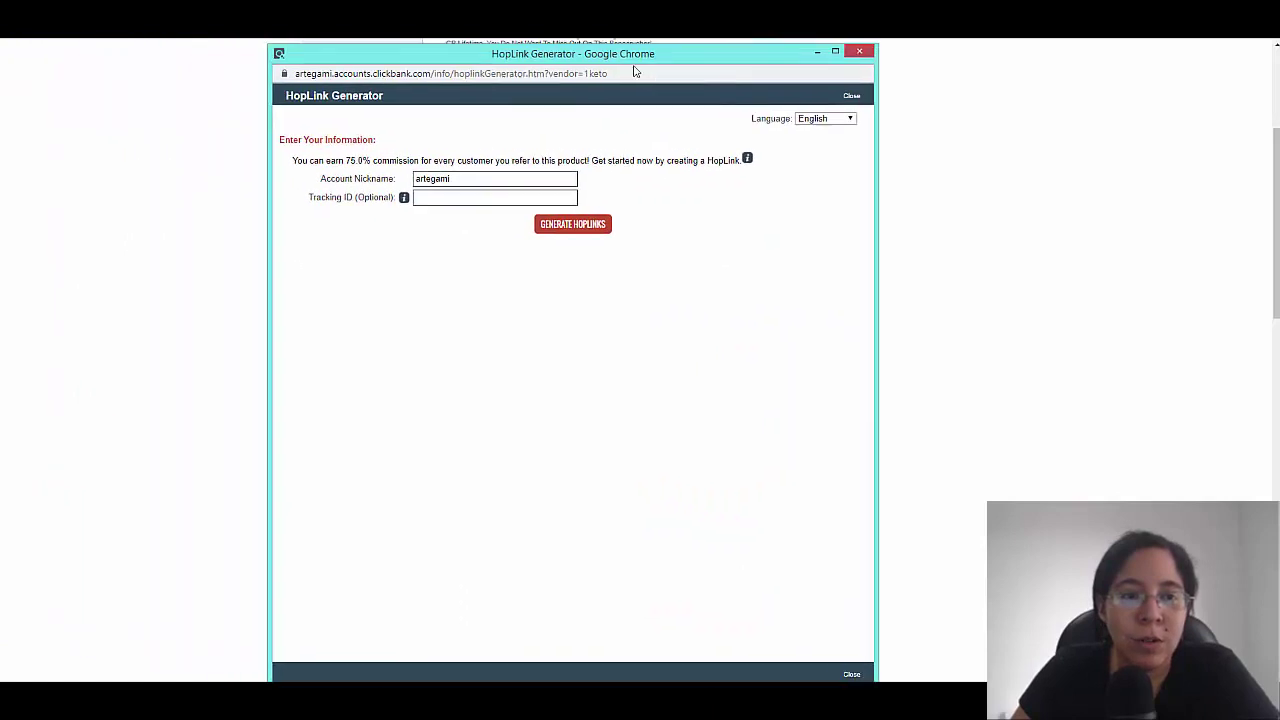
left_click_drag(329, 203, 415, 205)
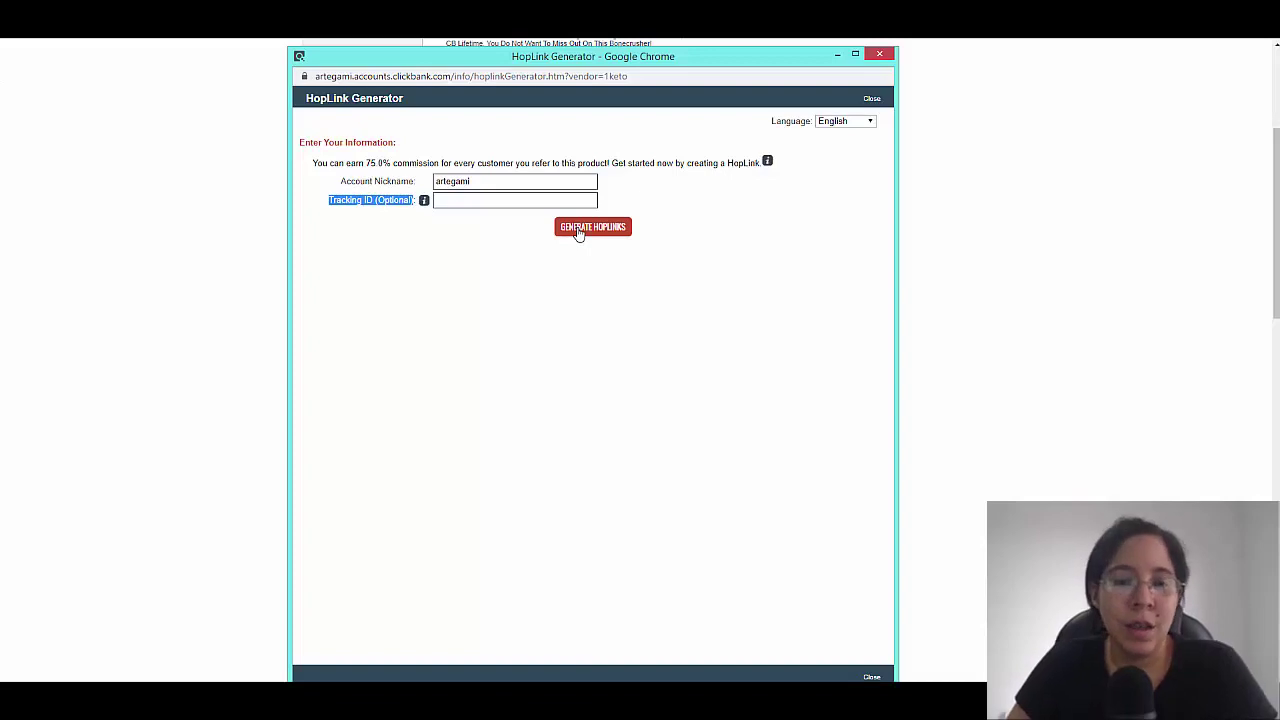
left_click(878, 54)
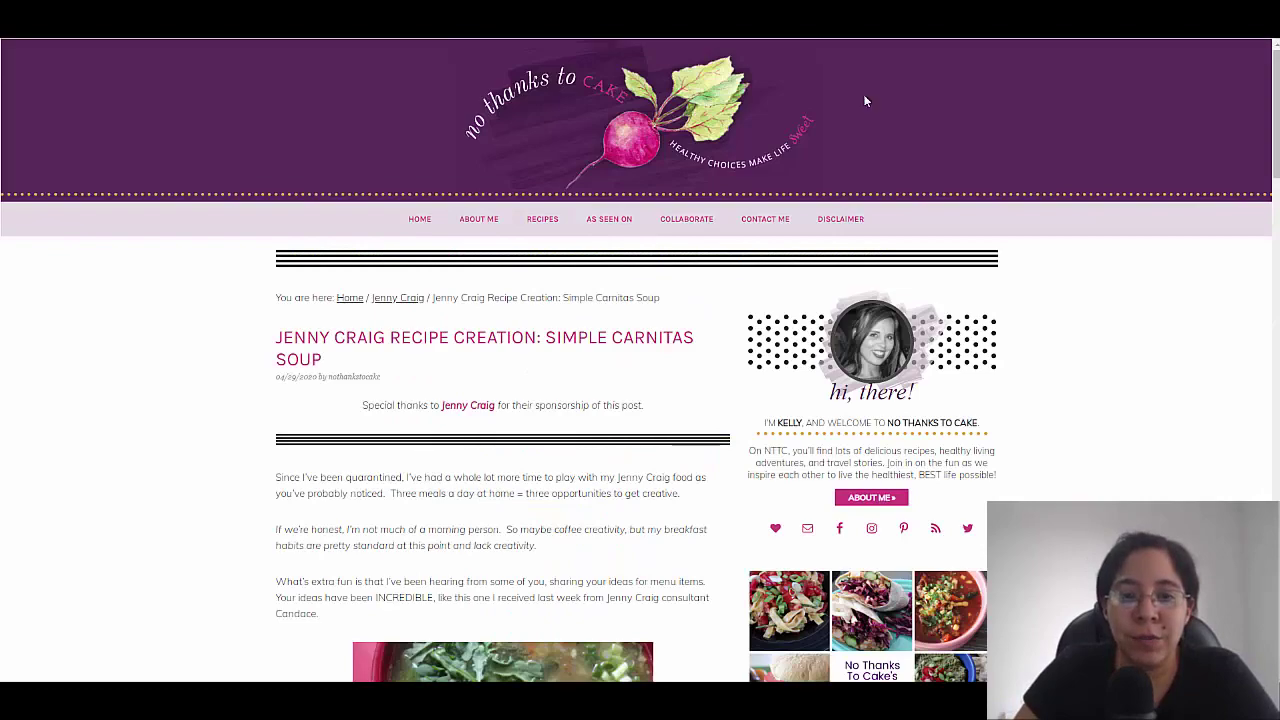
Return to the No Thanks to Cake soup post and review its recipe, related posts and sidebar ads as possible placements for the offer.
scroll(749, 384, "down", 15)
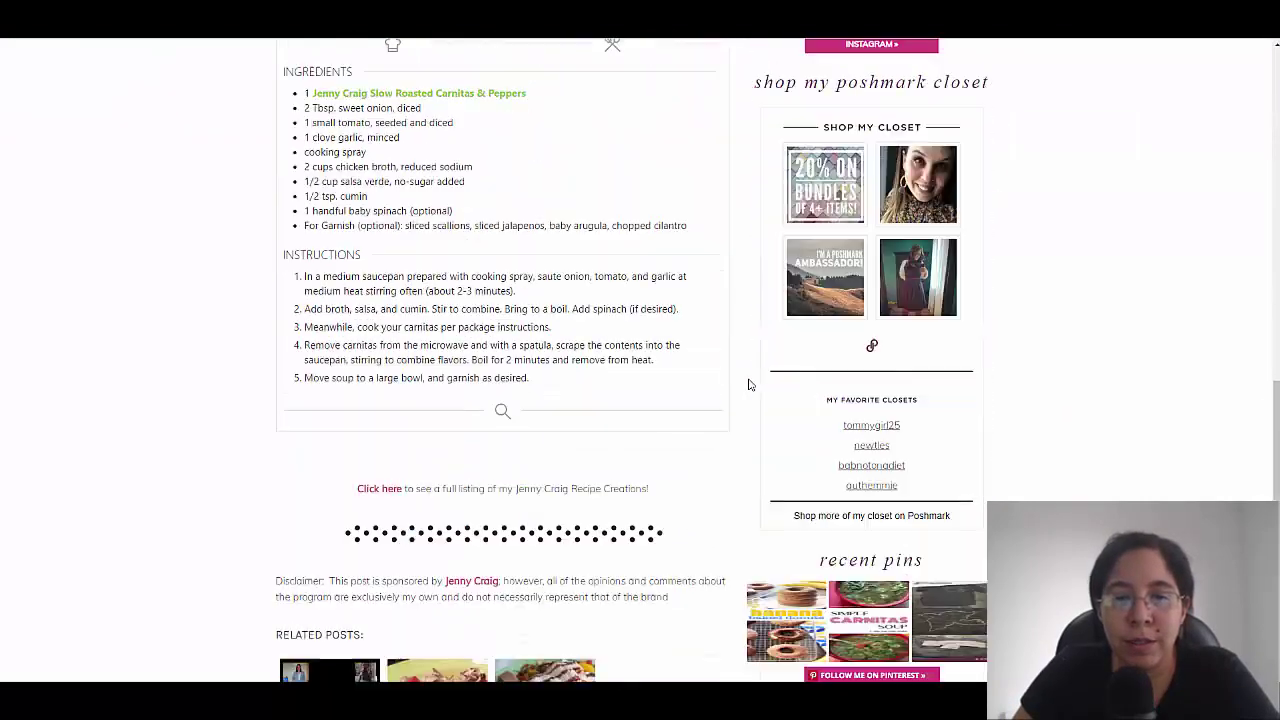
scroll(749, 384, "down", 6)
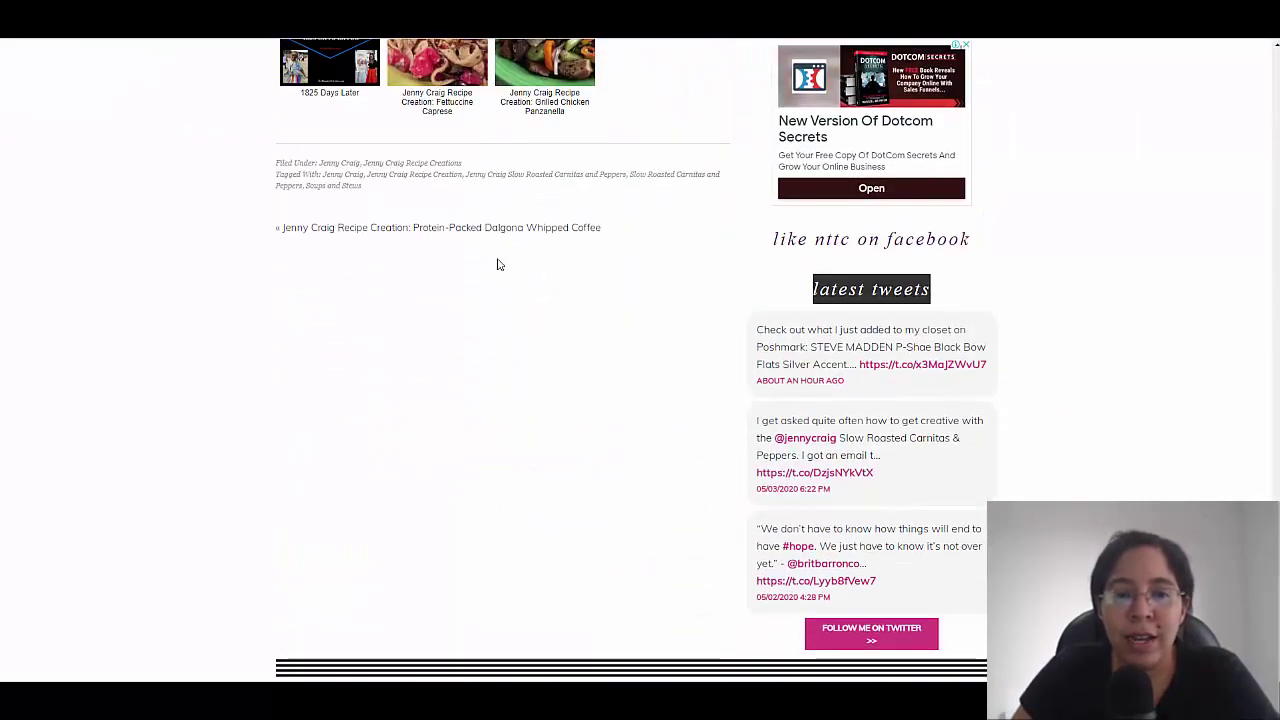
scroll(621, 339, "up", 2)
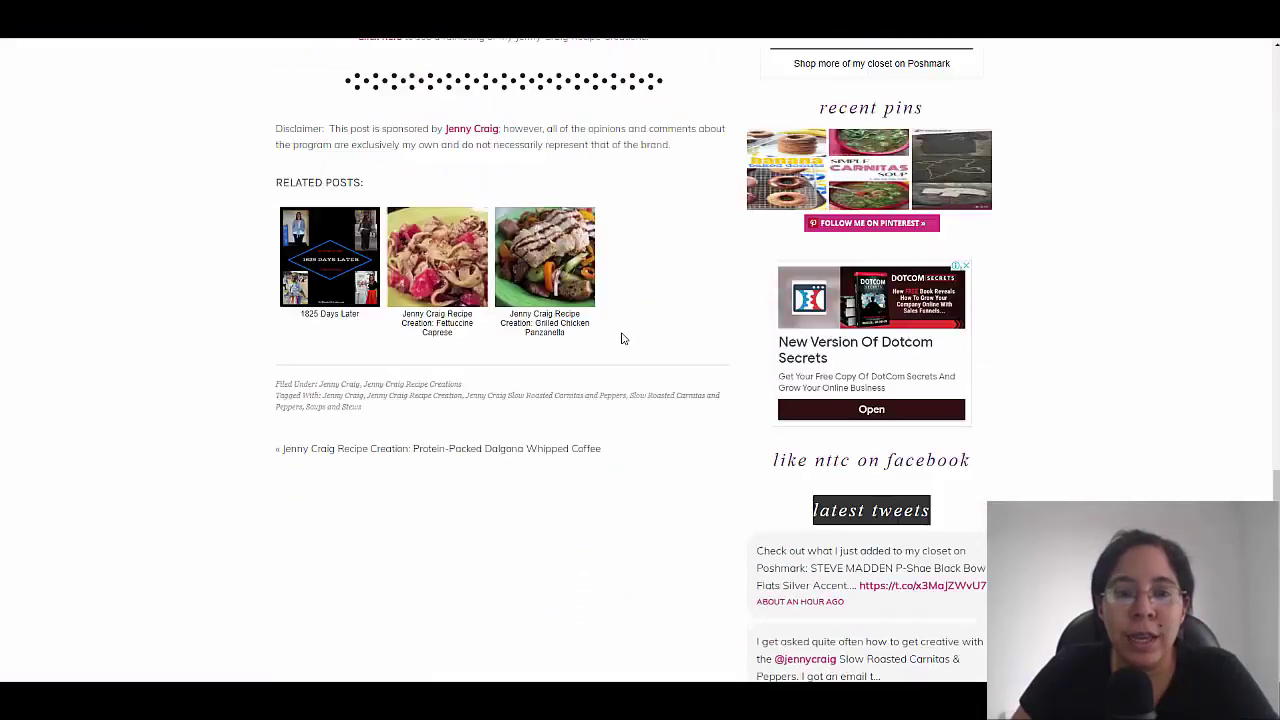
scroll(586, 271, "up", 3)
scroll(586, 271, "up", 3)
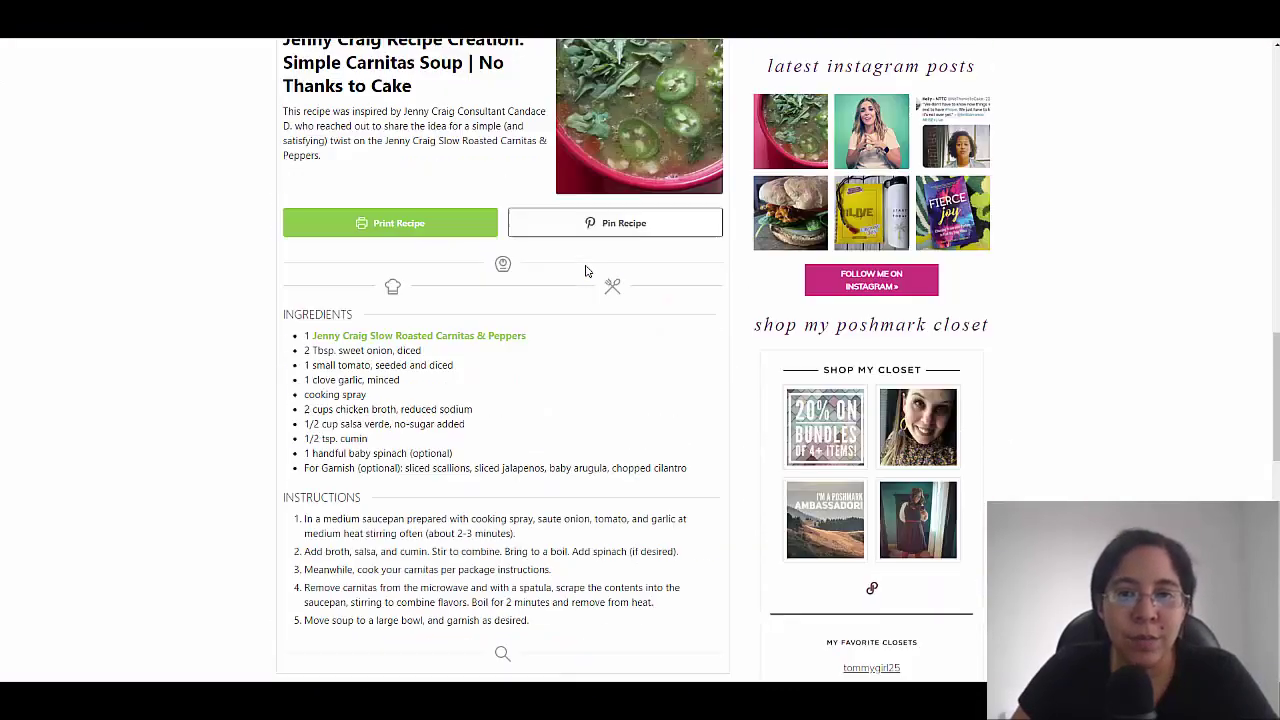
scroll(586, 271, "up", 2)
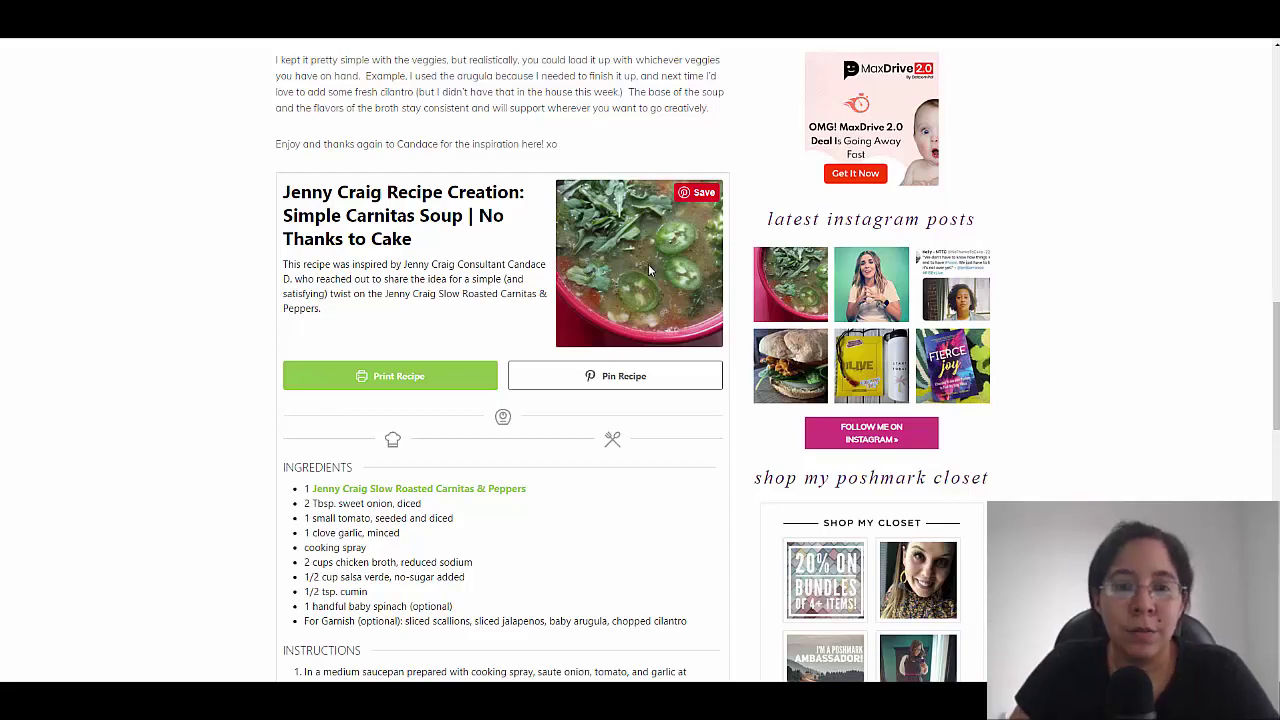
scroll(648, 264, "up", 15)
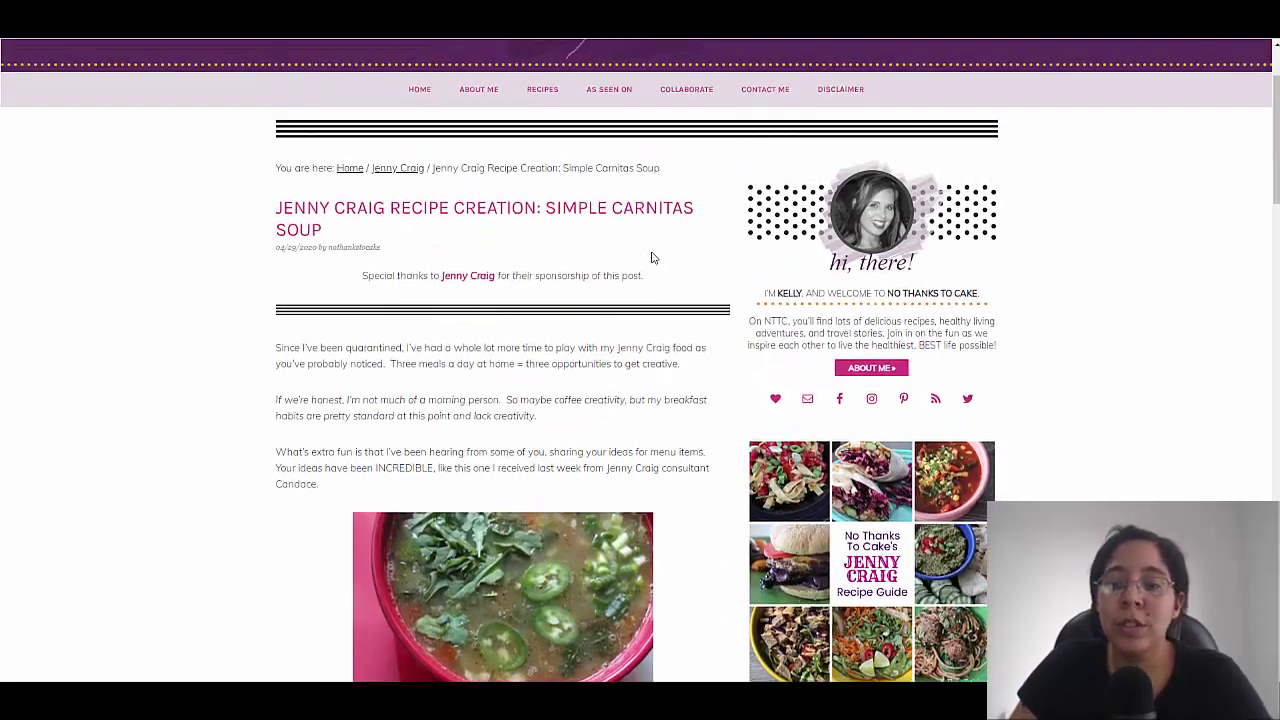
scroll(651, 258, "up", 2)
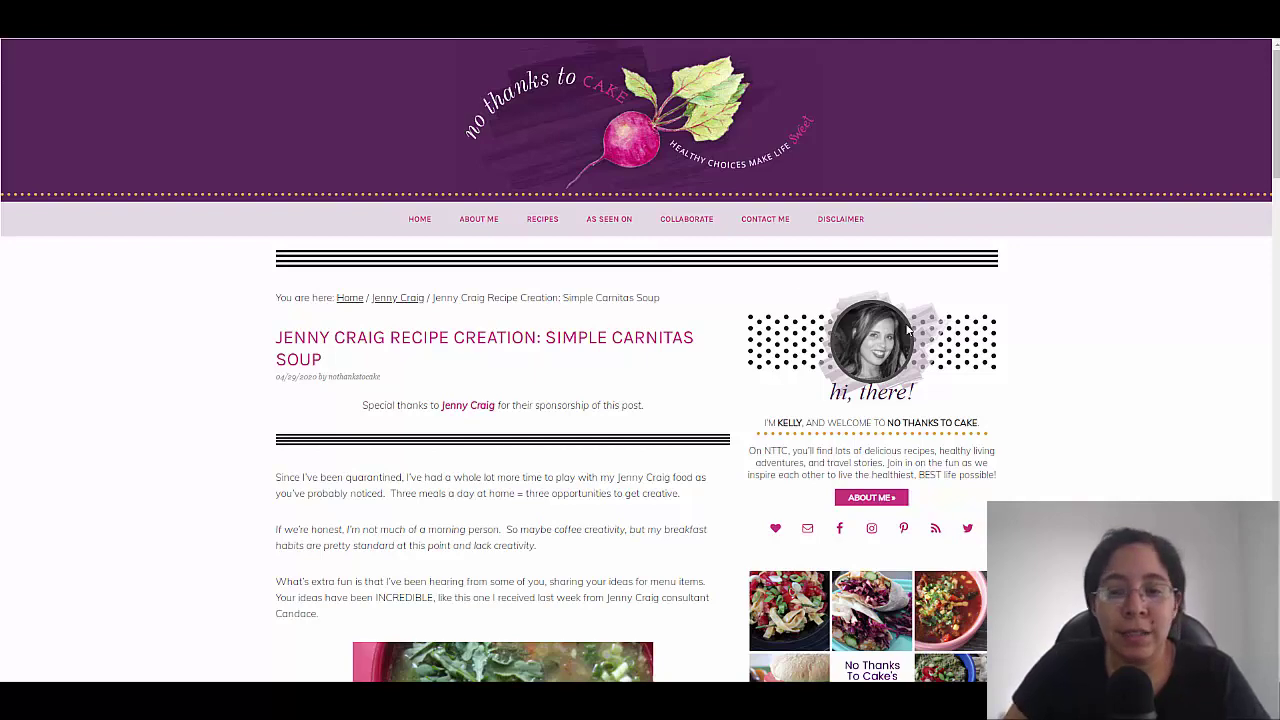
scroll(1022, 390, "down", 1)
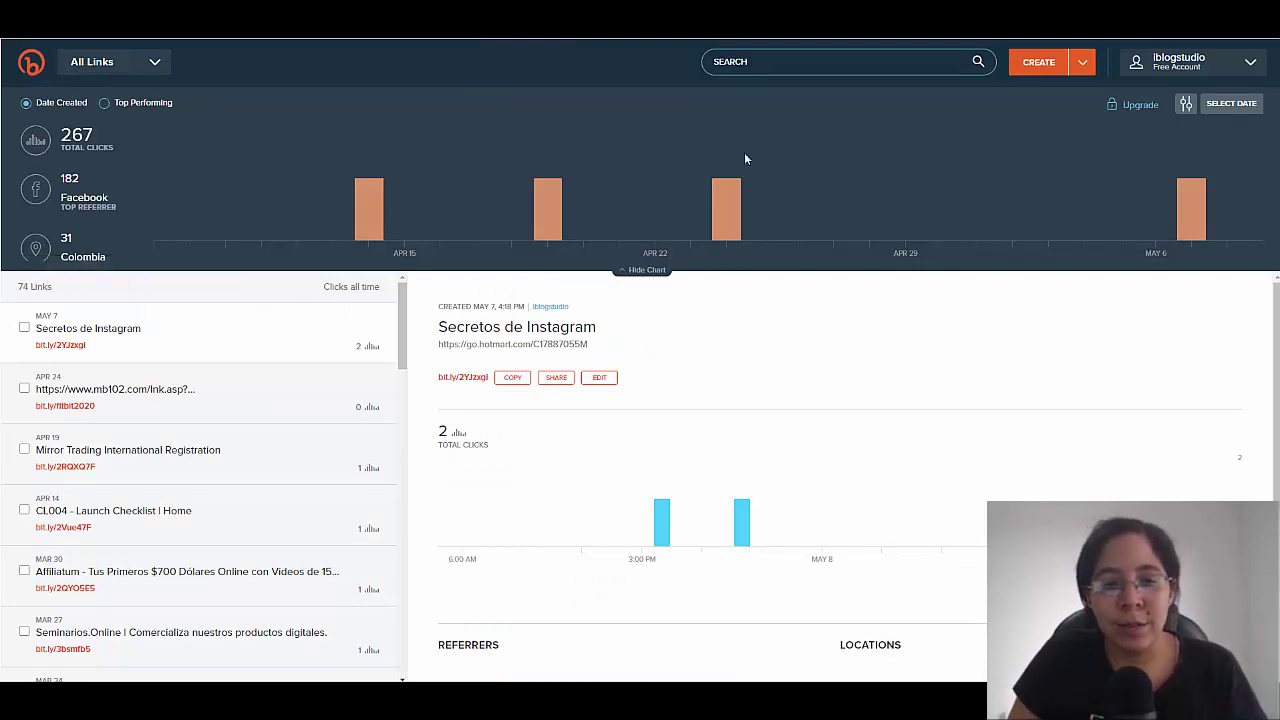
Switch to Bitly to open the short link creation form, and return to the beginning of the blog's soup post.
left_click(1045, 70)
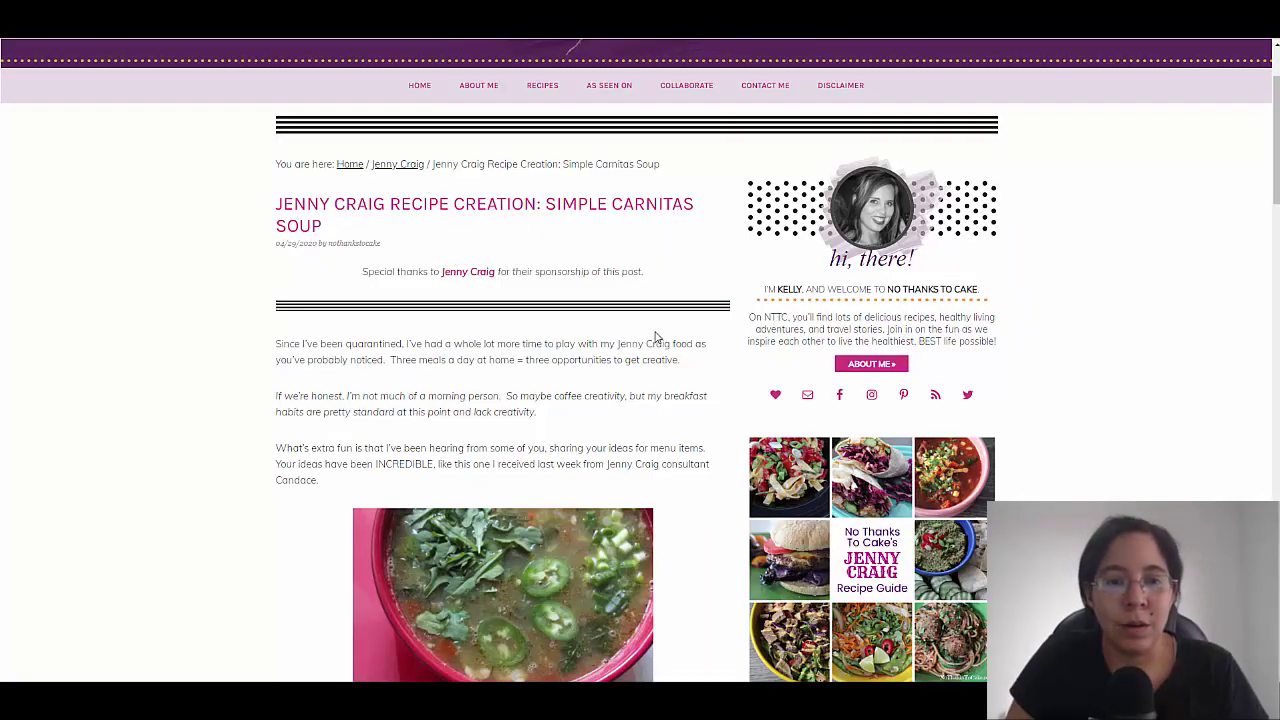
scroll(517, 249, "up", 2)
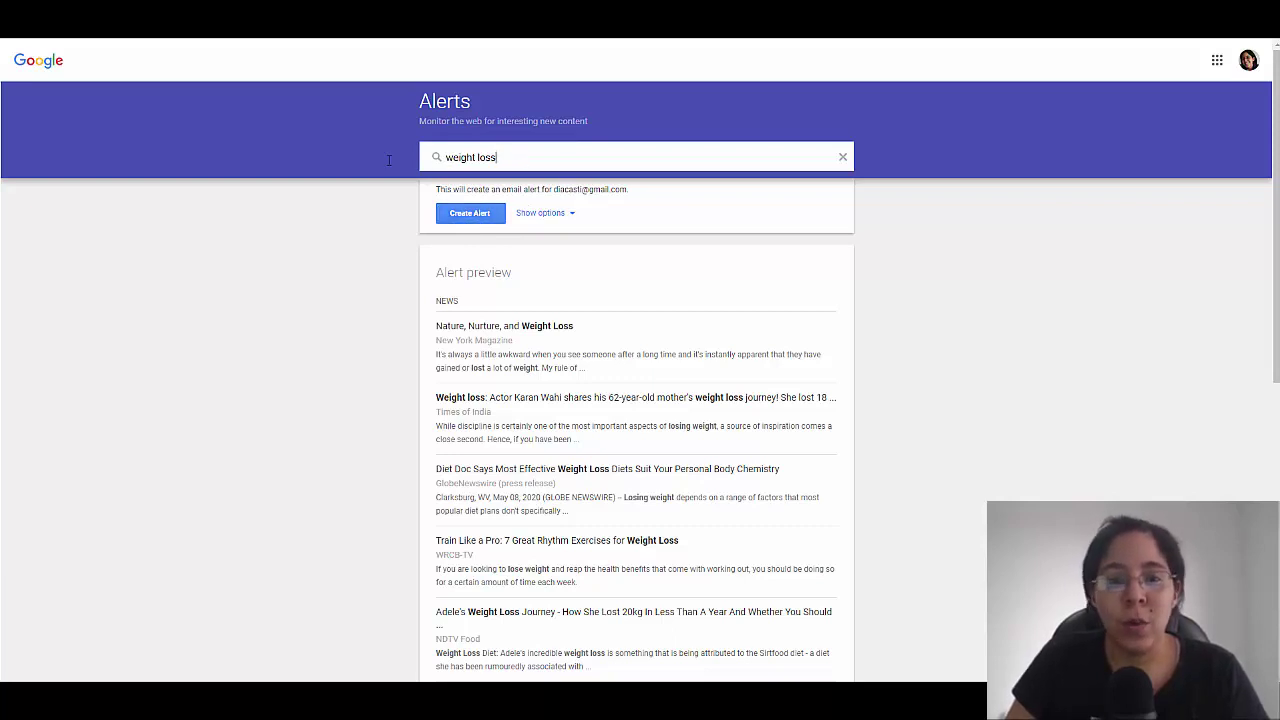
Switch to Google Alerts and replace the alert search term with "keto diet" to preview matching content.
key("ctrl+a")
type("keto")
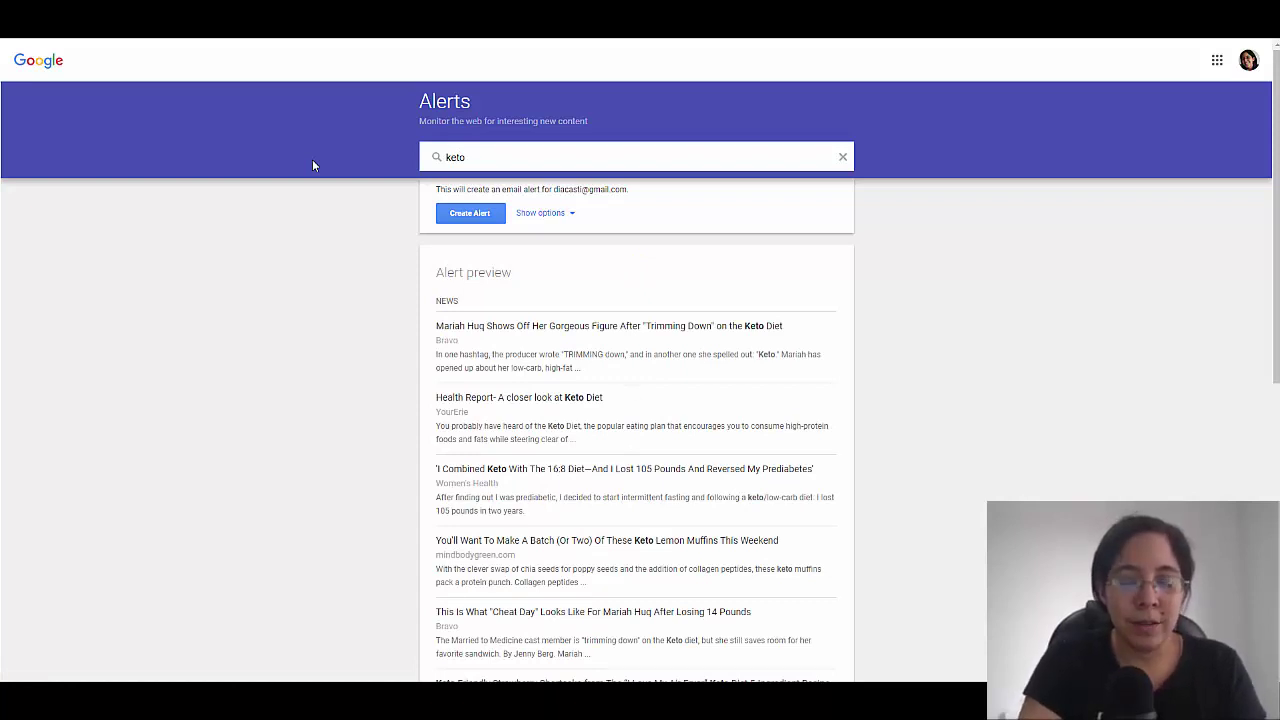
type("diet")
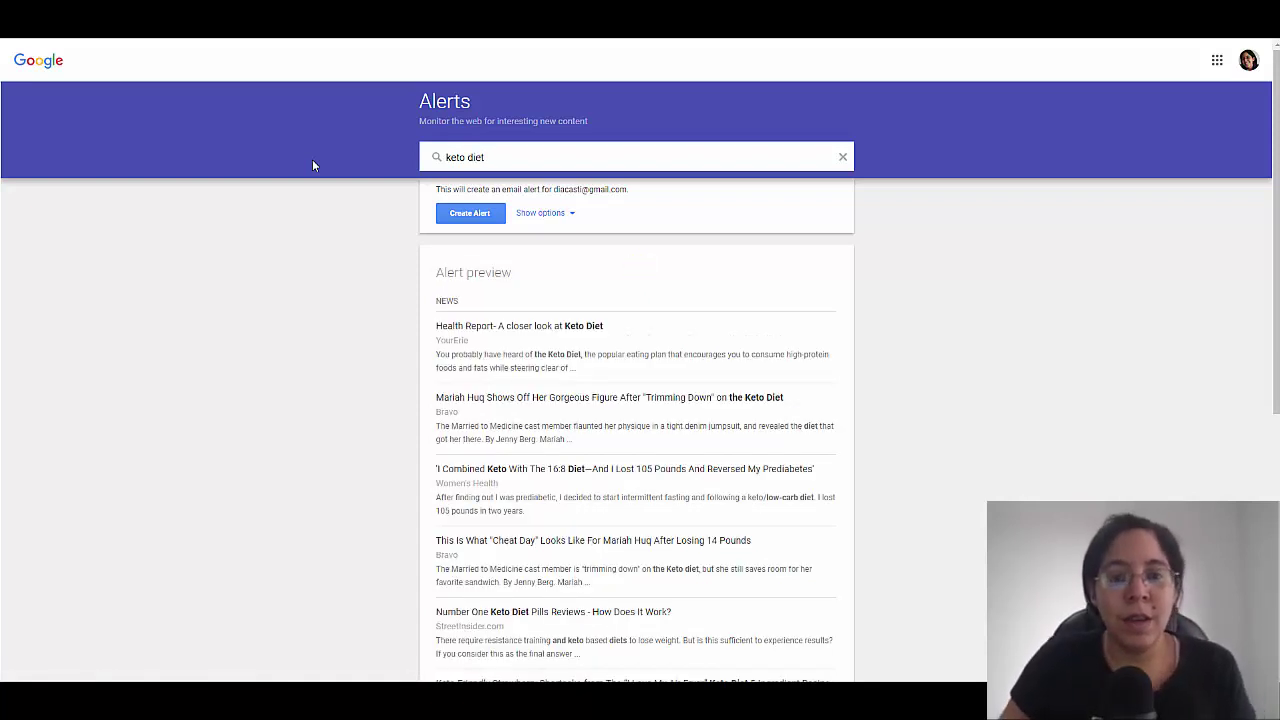